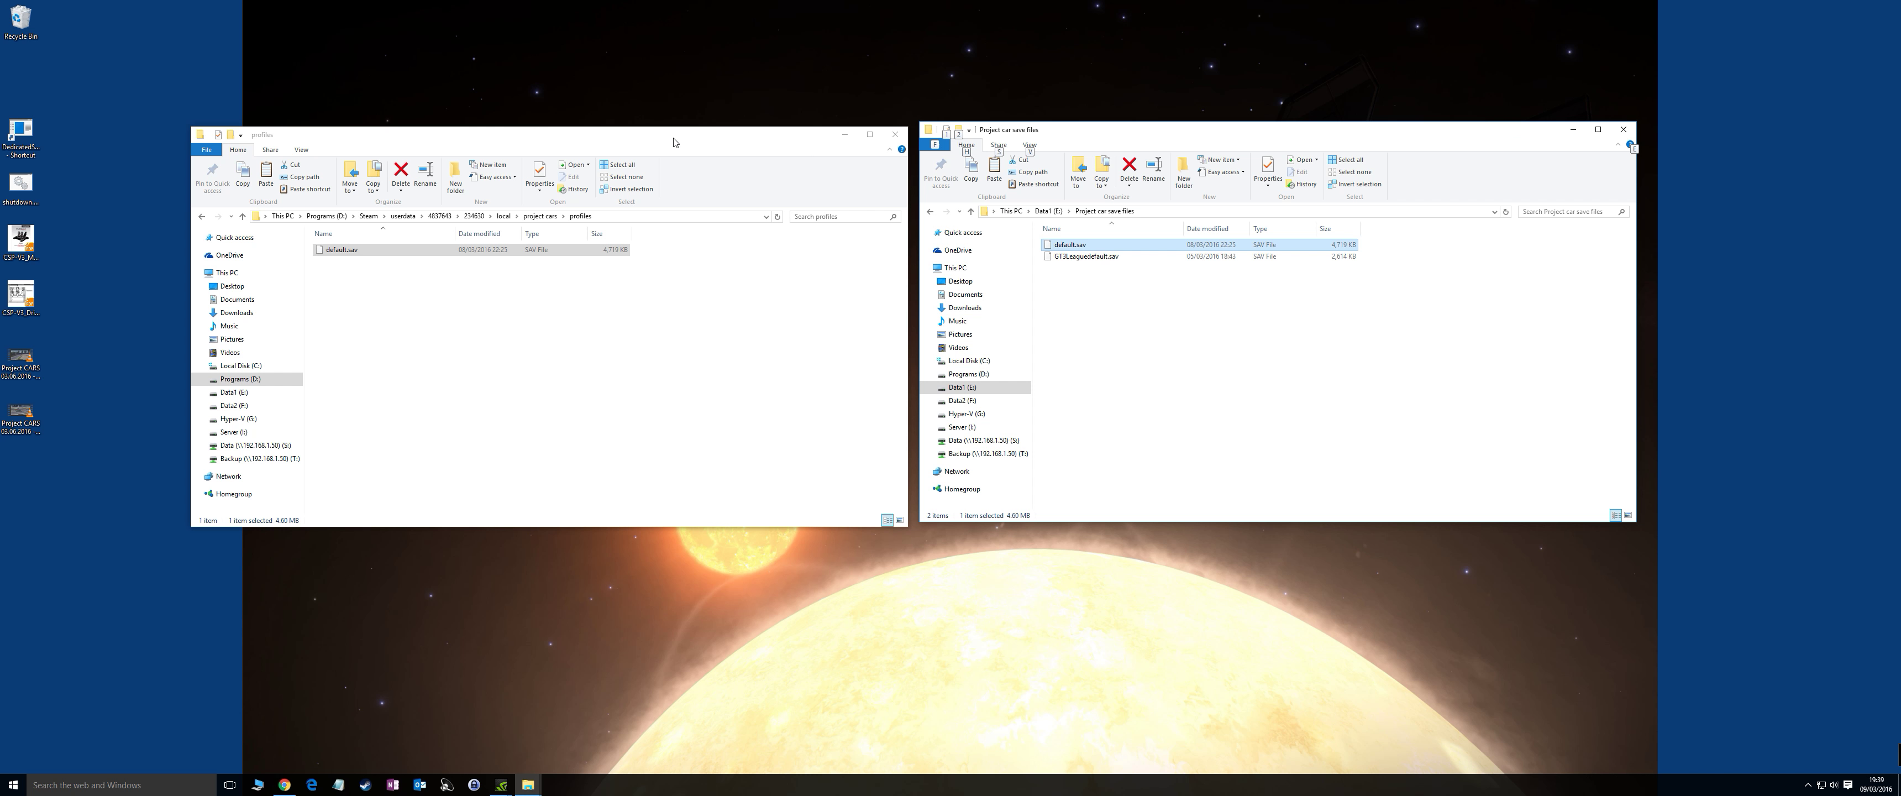
- Bring up the profiles folder window and select the userdata-to-profiles part of its path
left_click(508, 138)
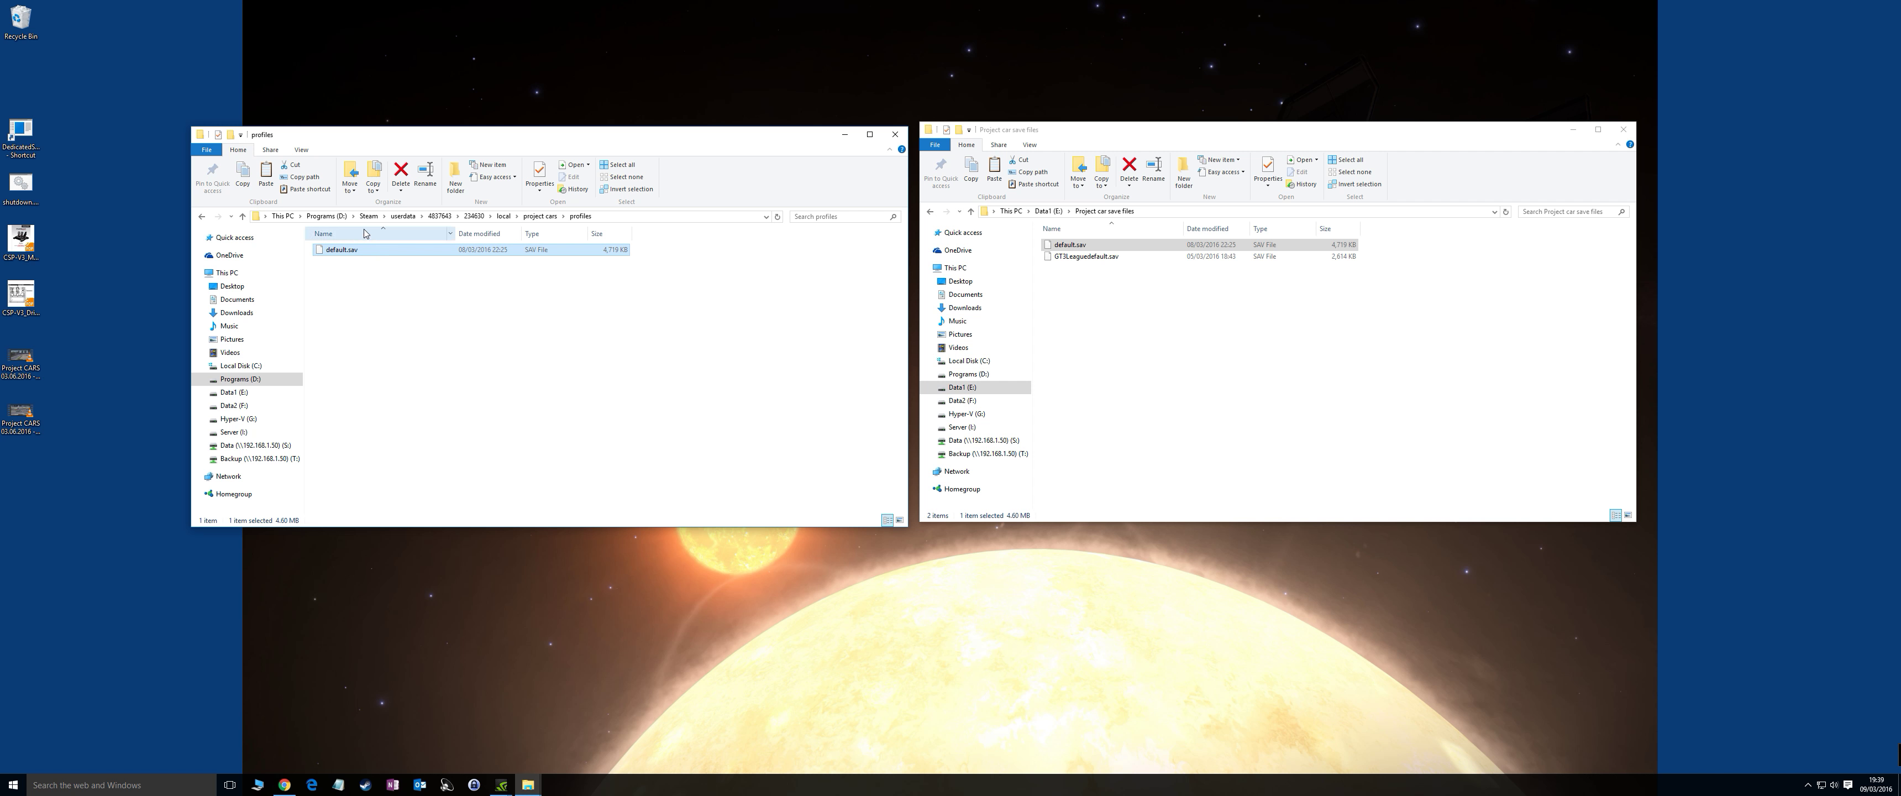
left_click(635, 215)
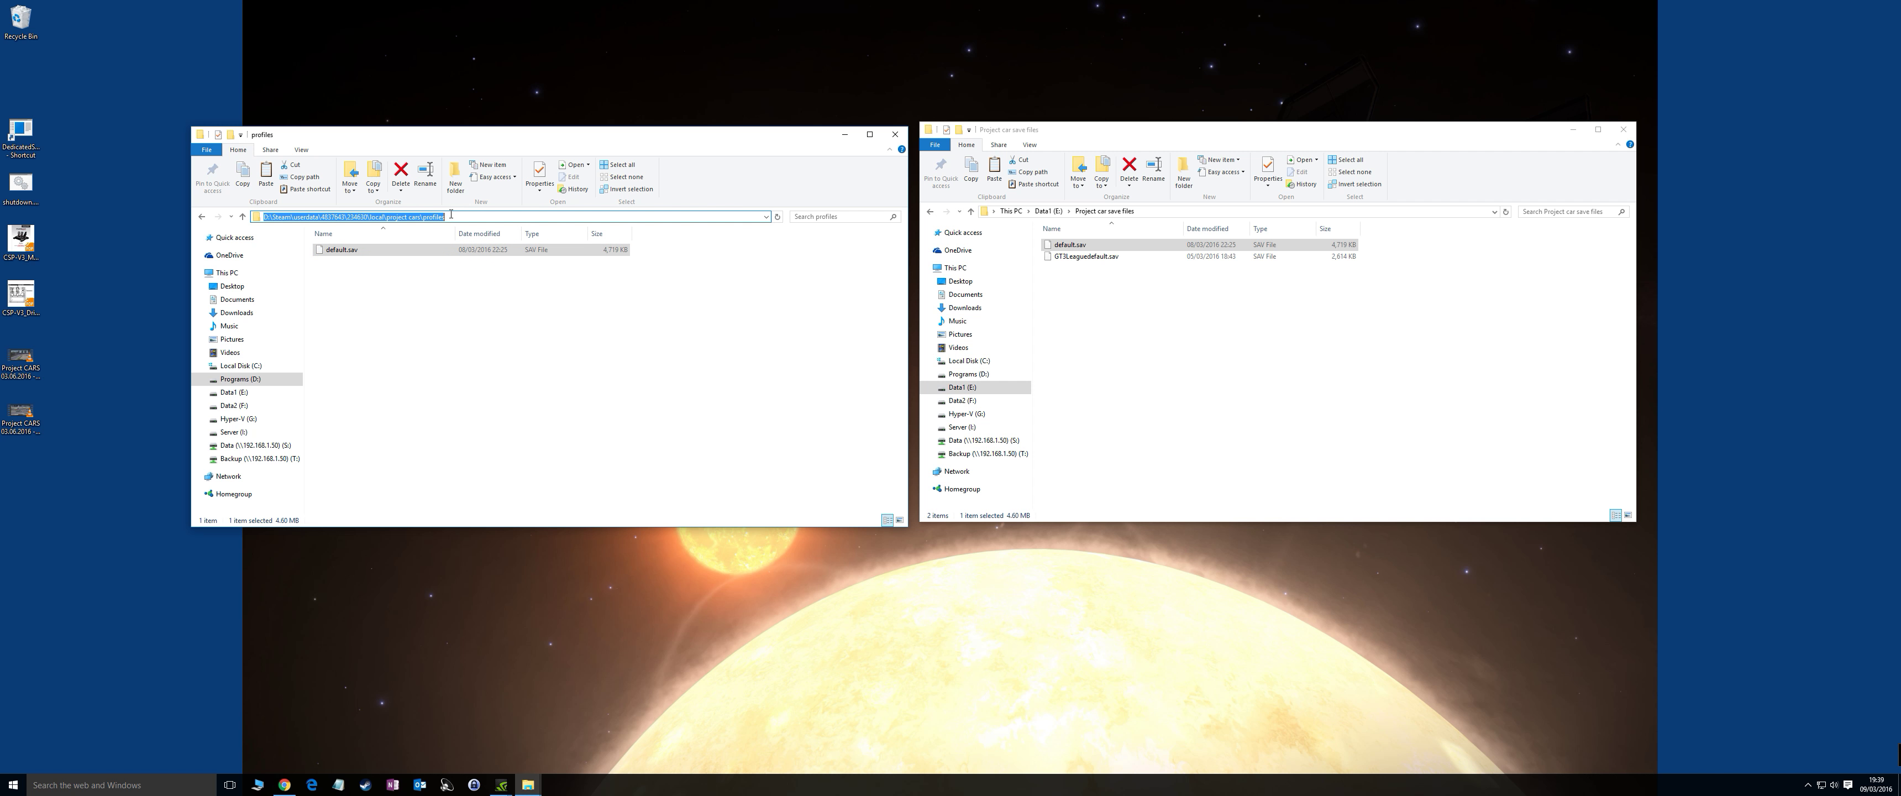
left_click_drag(447, 216, 296, 214)
left_click(352, 258)
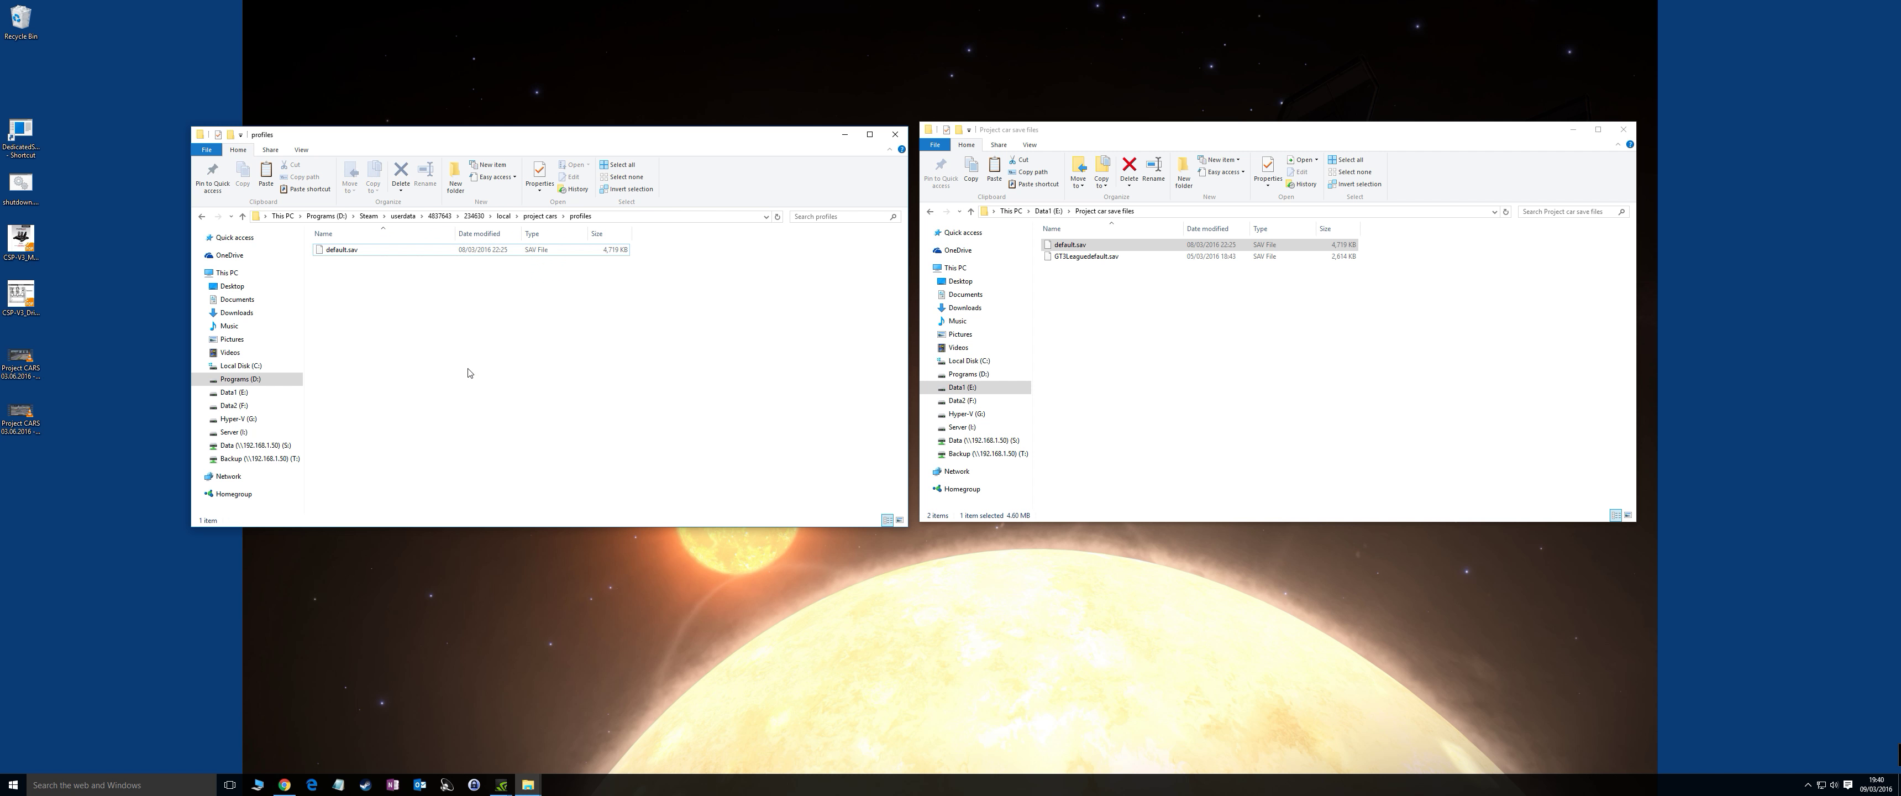
- Copy default.sav from profiles into Project car save files, replacing the existing default.sav
right_click(343, 252)
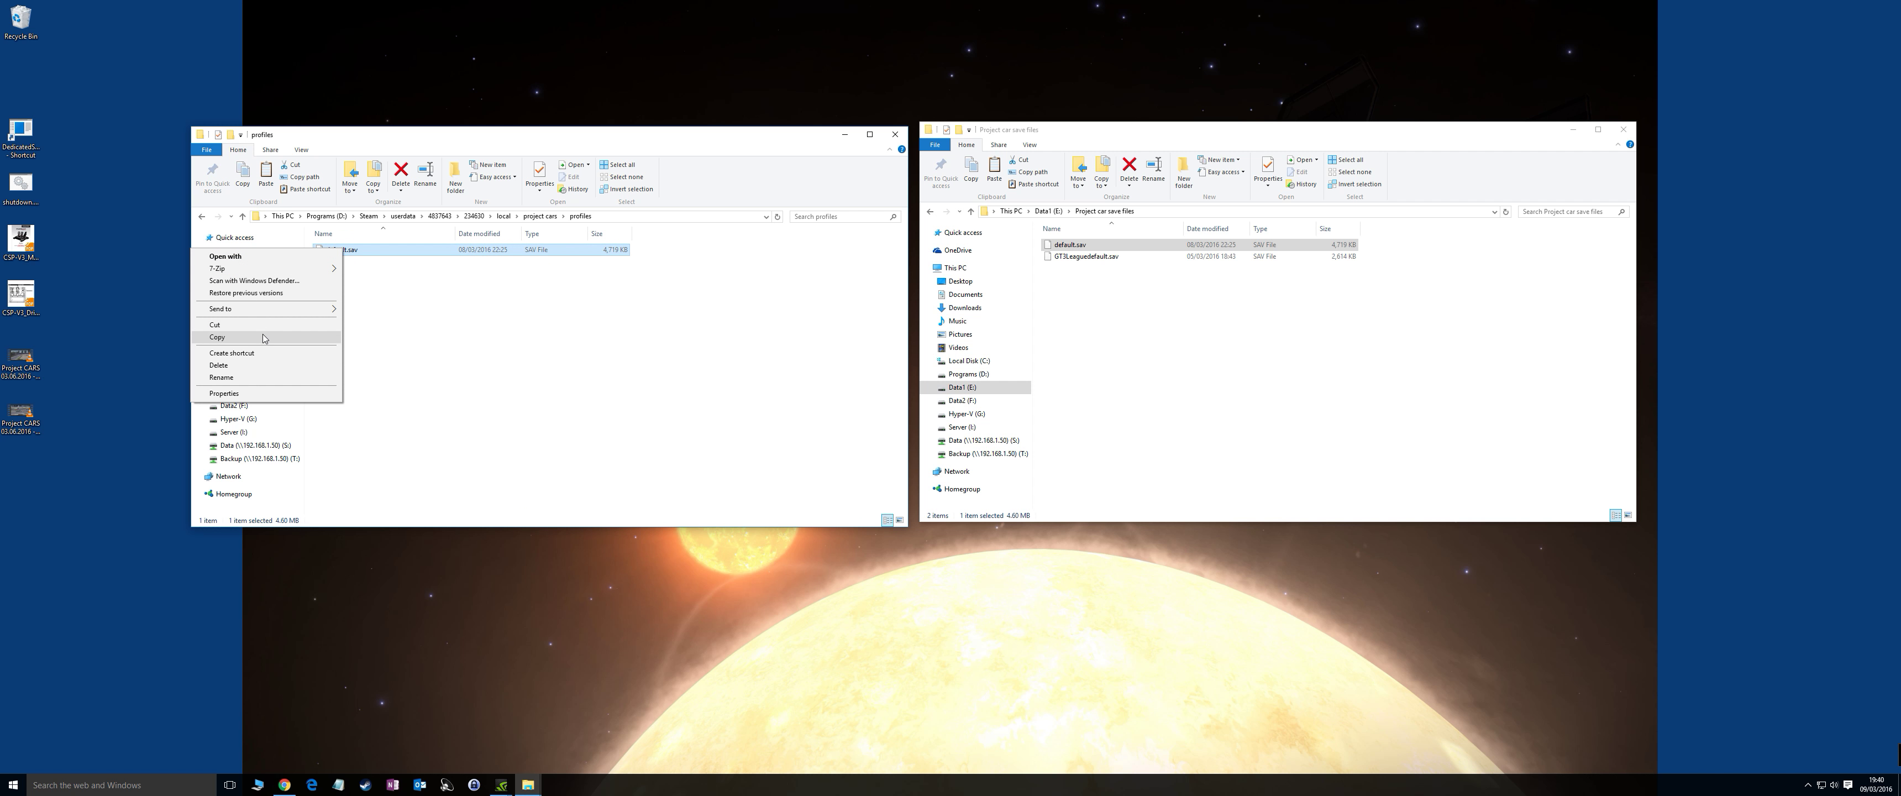
left_click(262, 334)
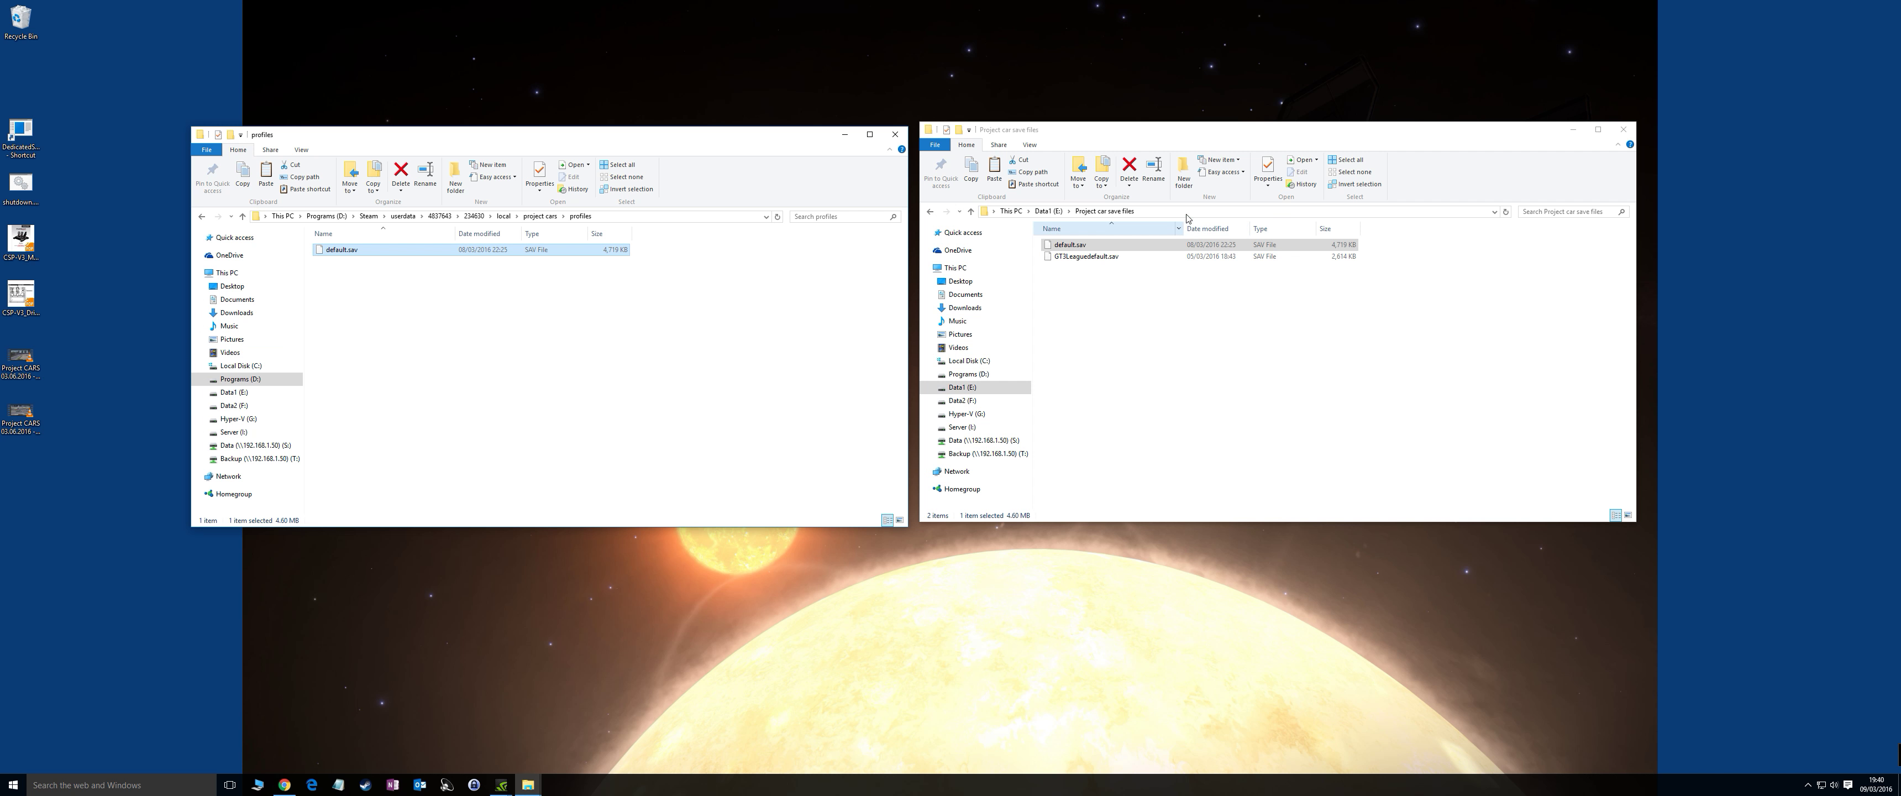
left_click(1210, 137)
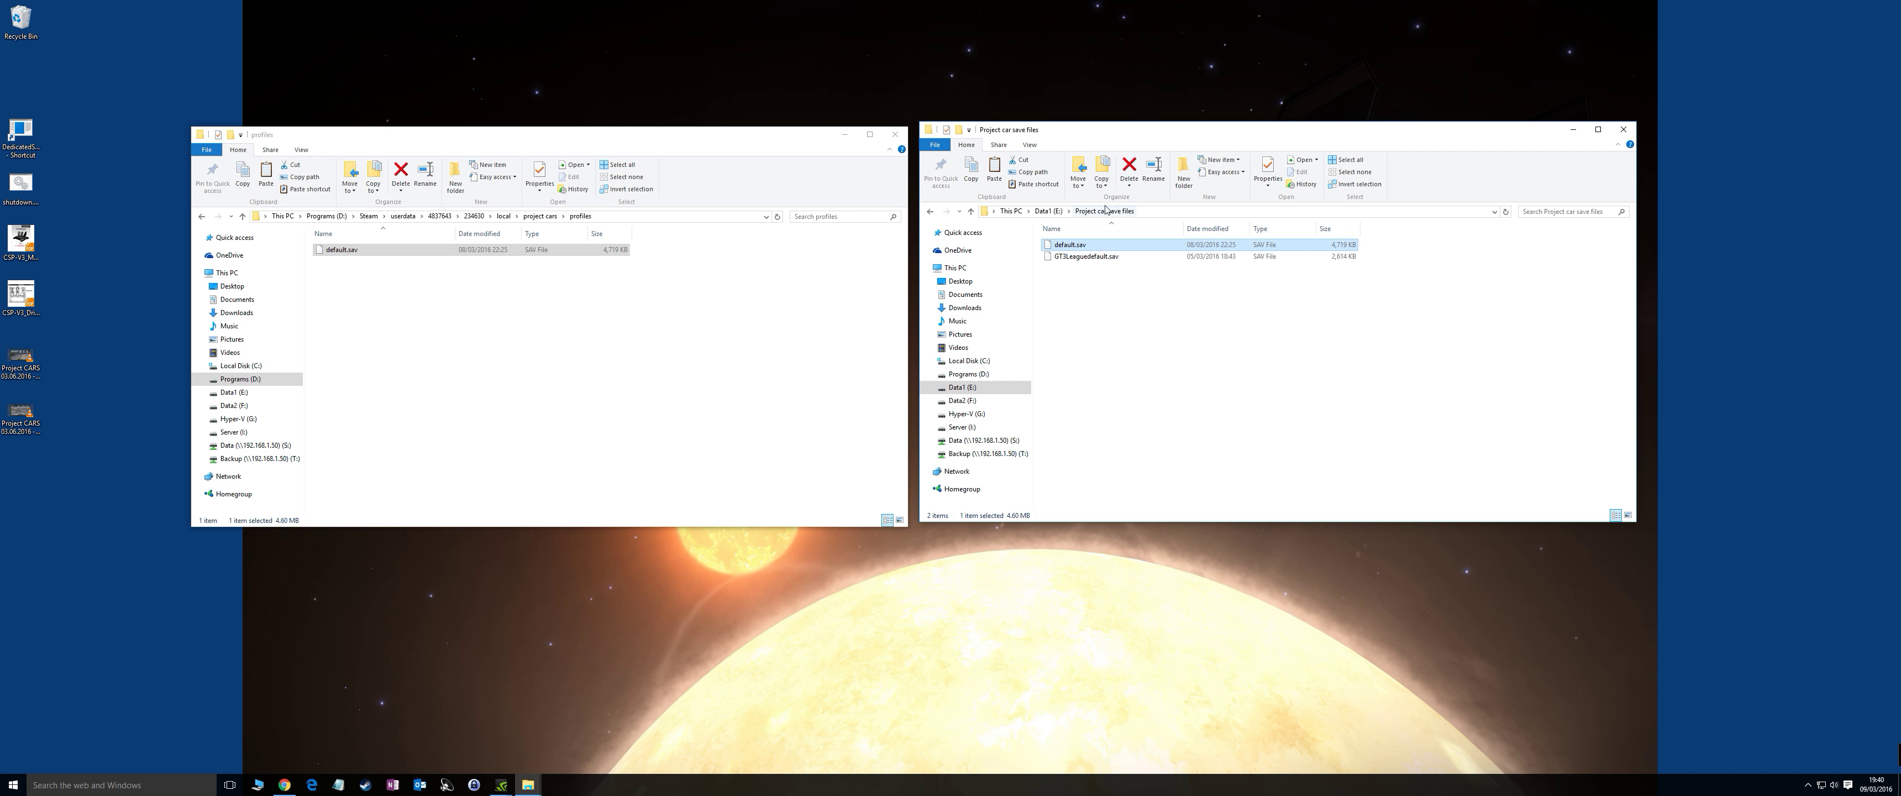
left_click(1118, 308)
right_click(1085, 304)
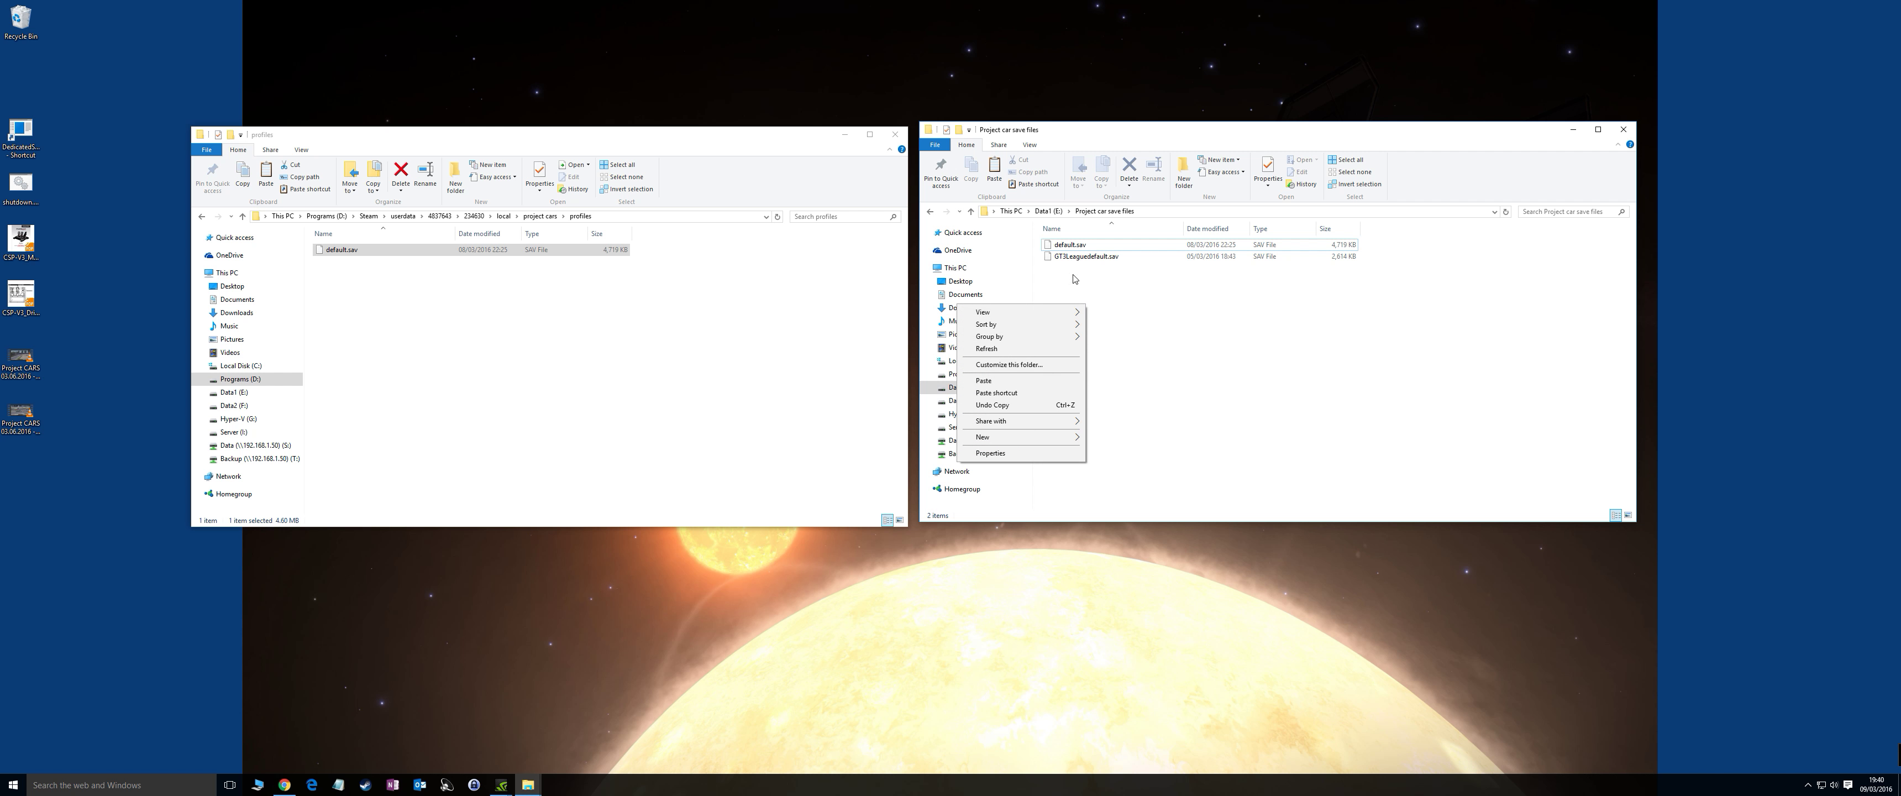
left_click(984, 380)
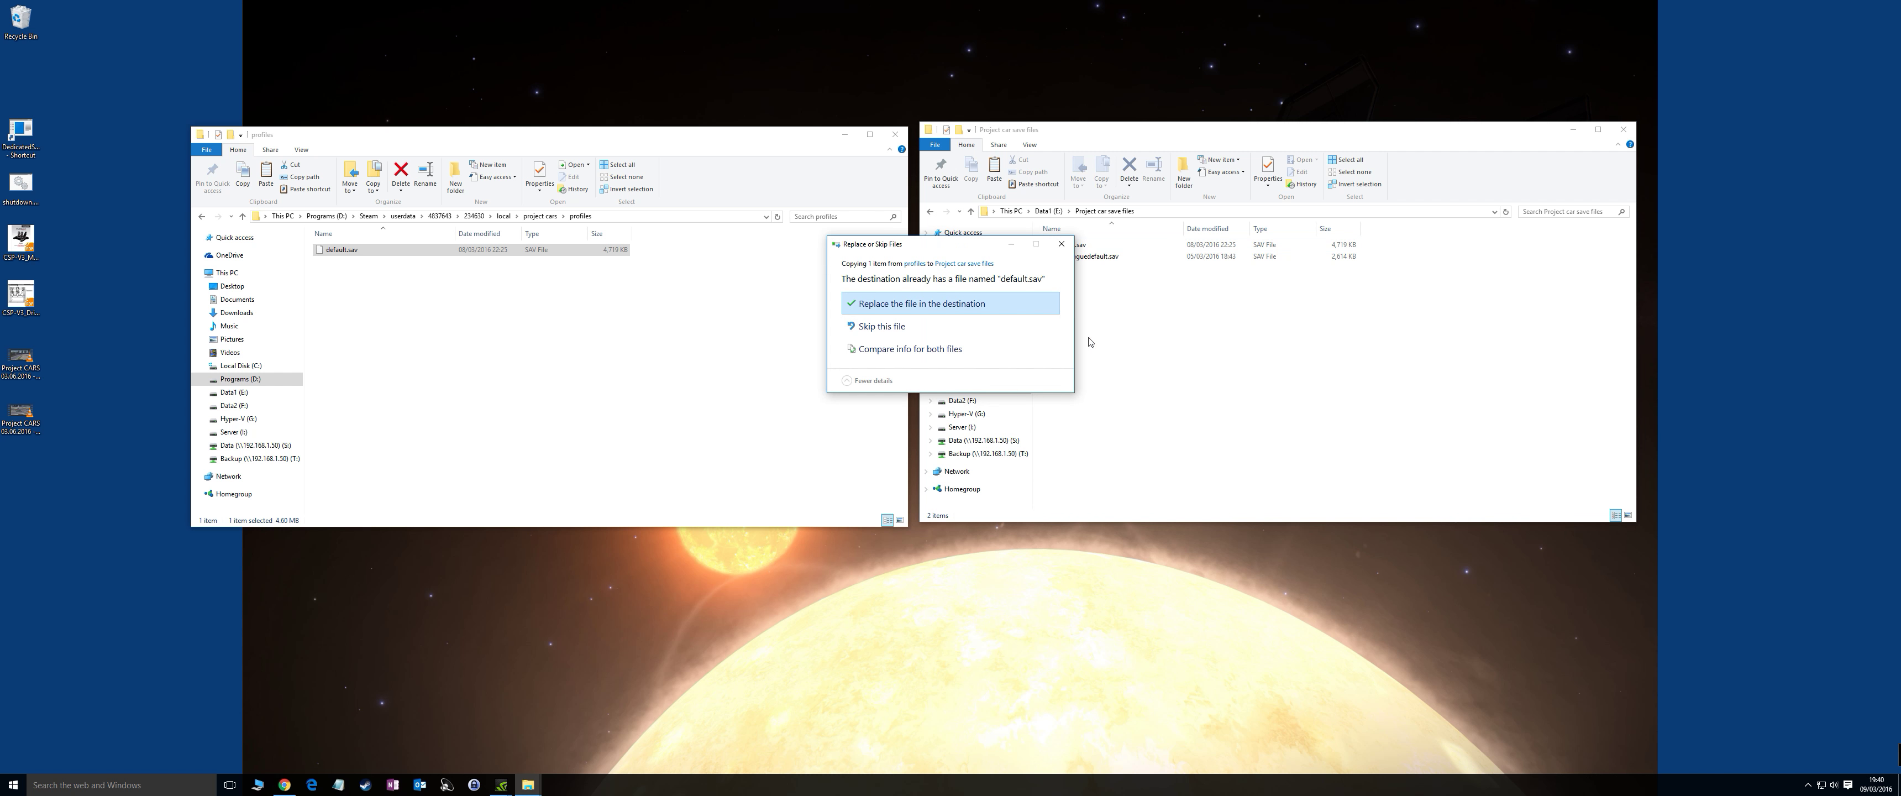
left_click(908, 306)
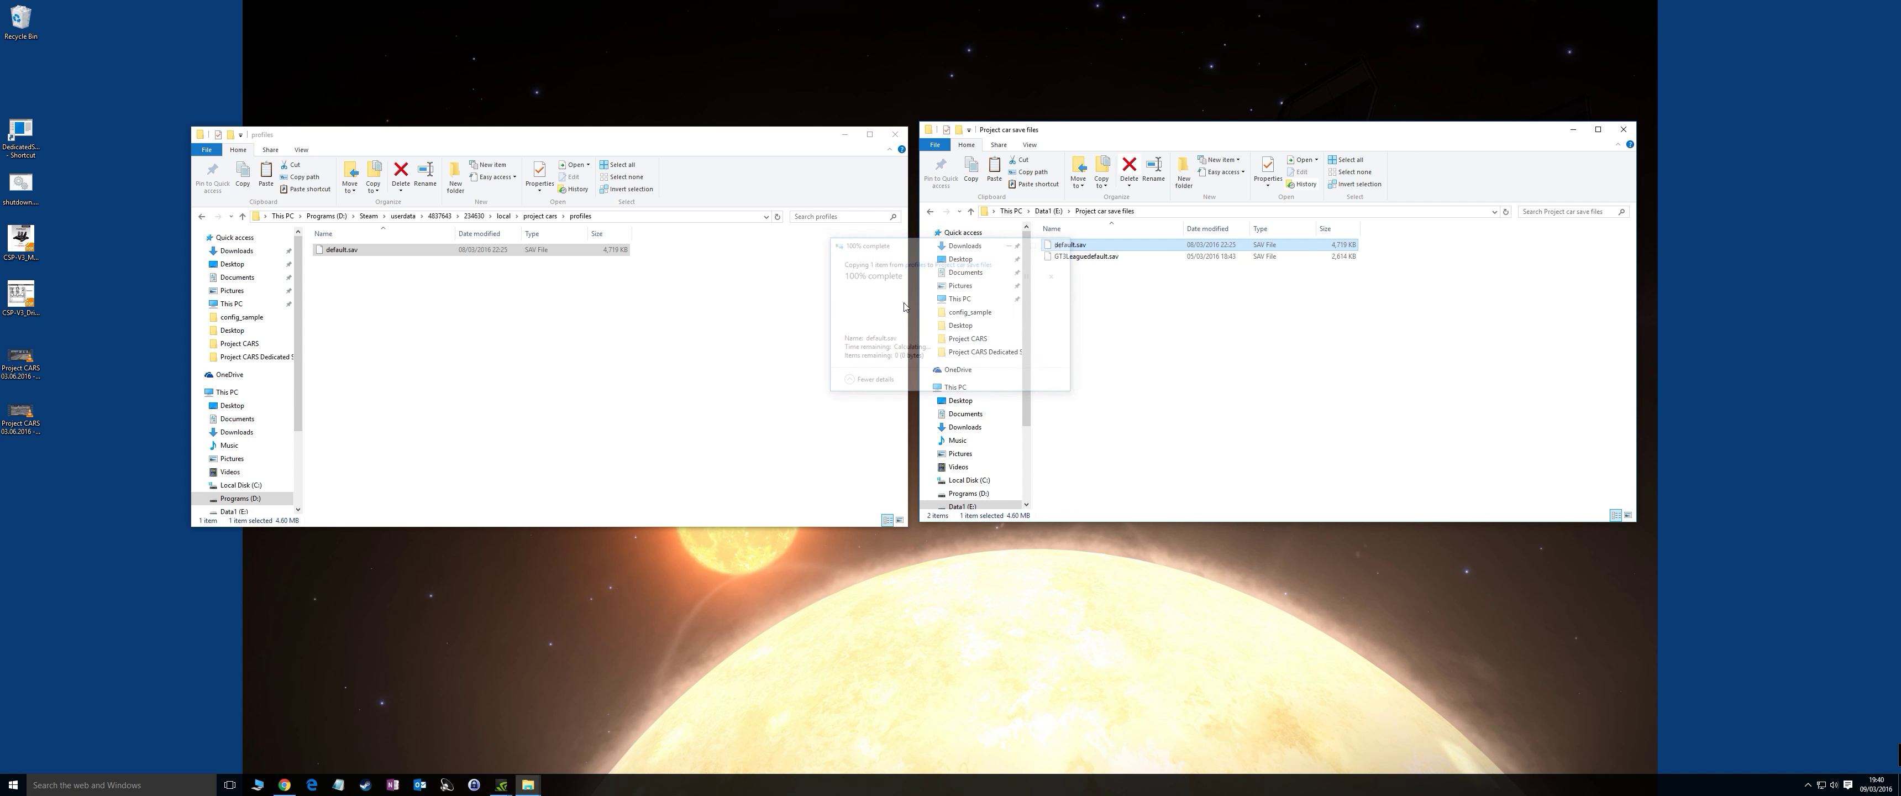
left_click(1081, 260)
- Delete default.sav from the profiles folder, leaving that folder empty
left_click(422, 254)
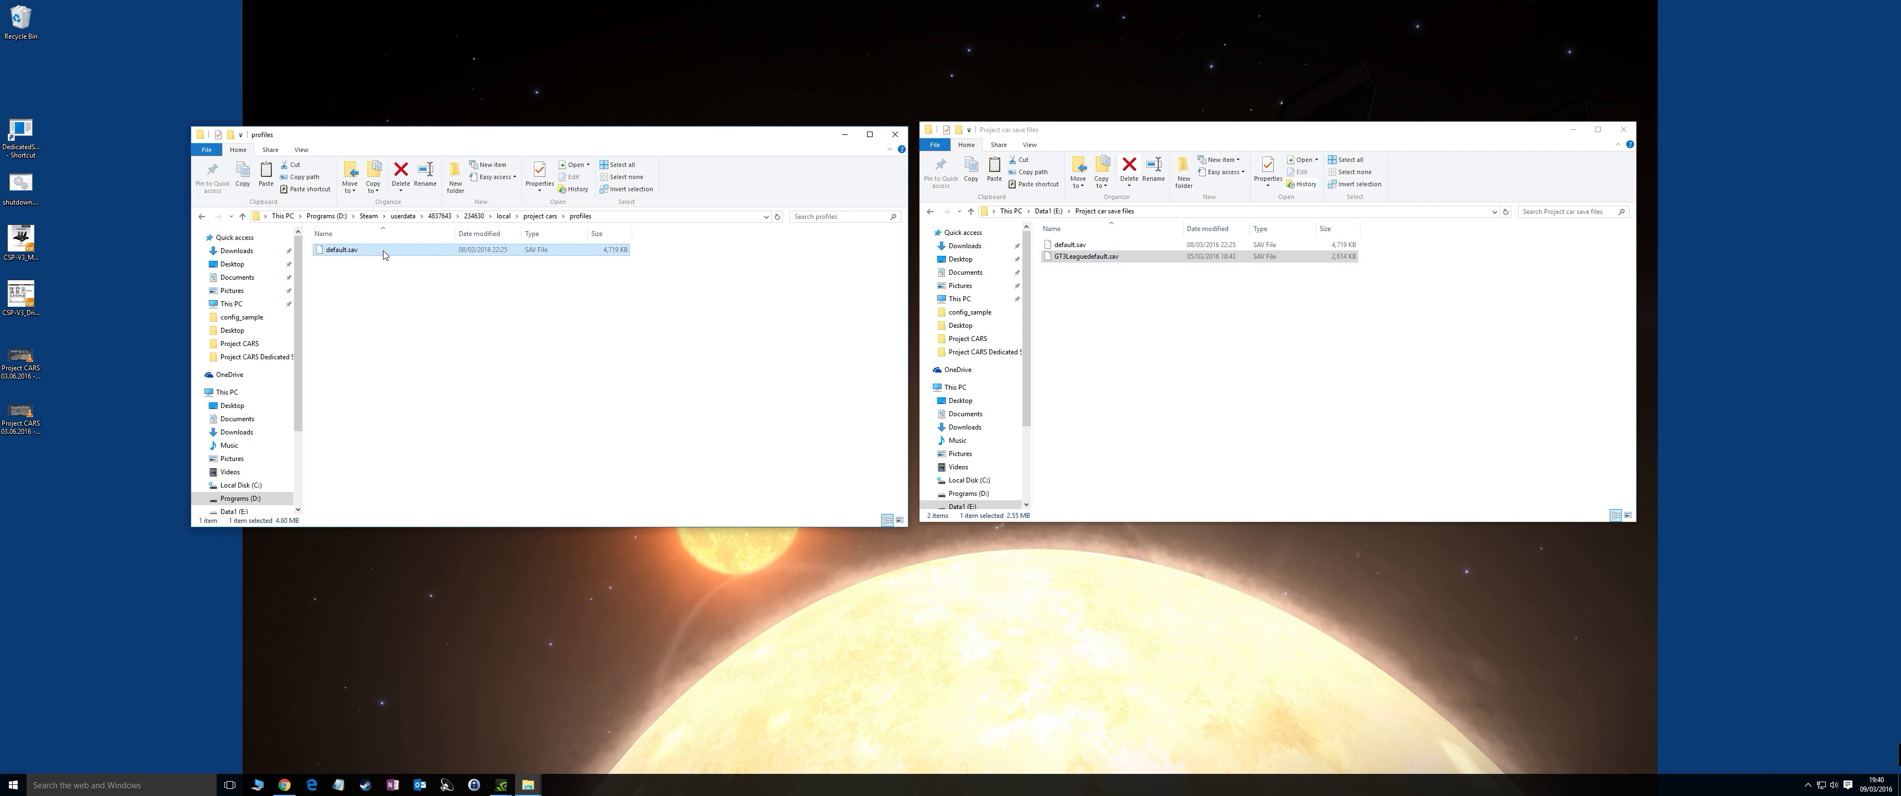
right_click(376, 251)
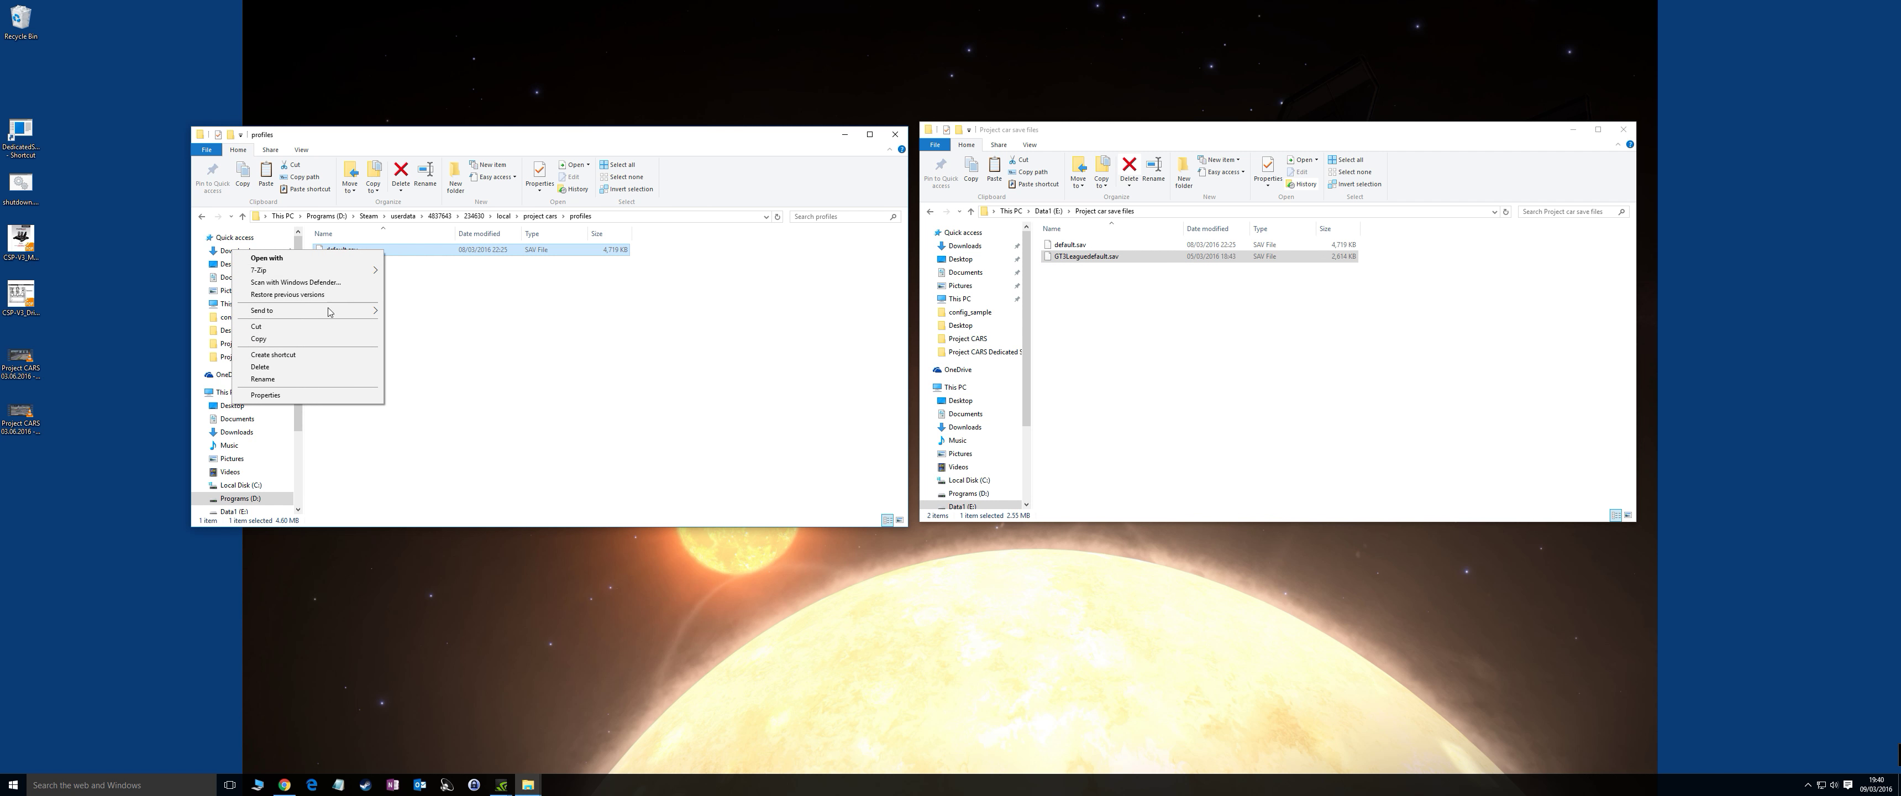
left_click(273, 367)
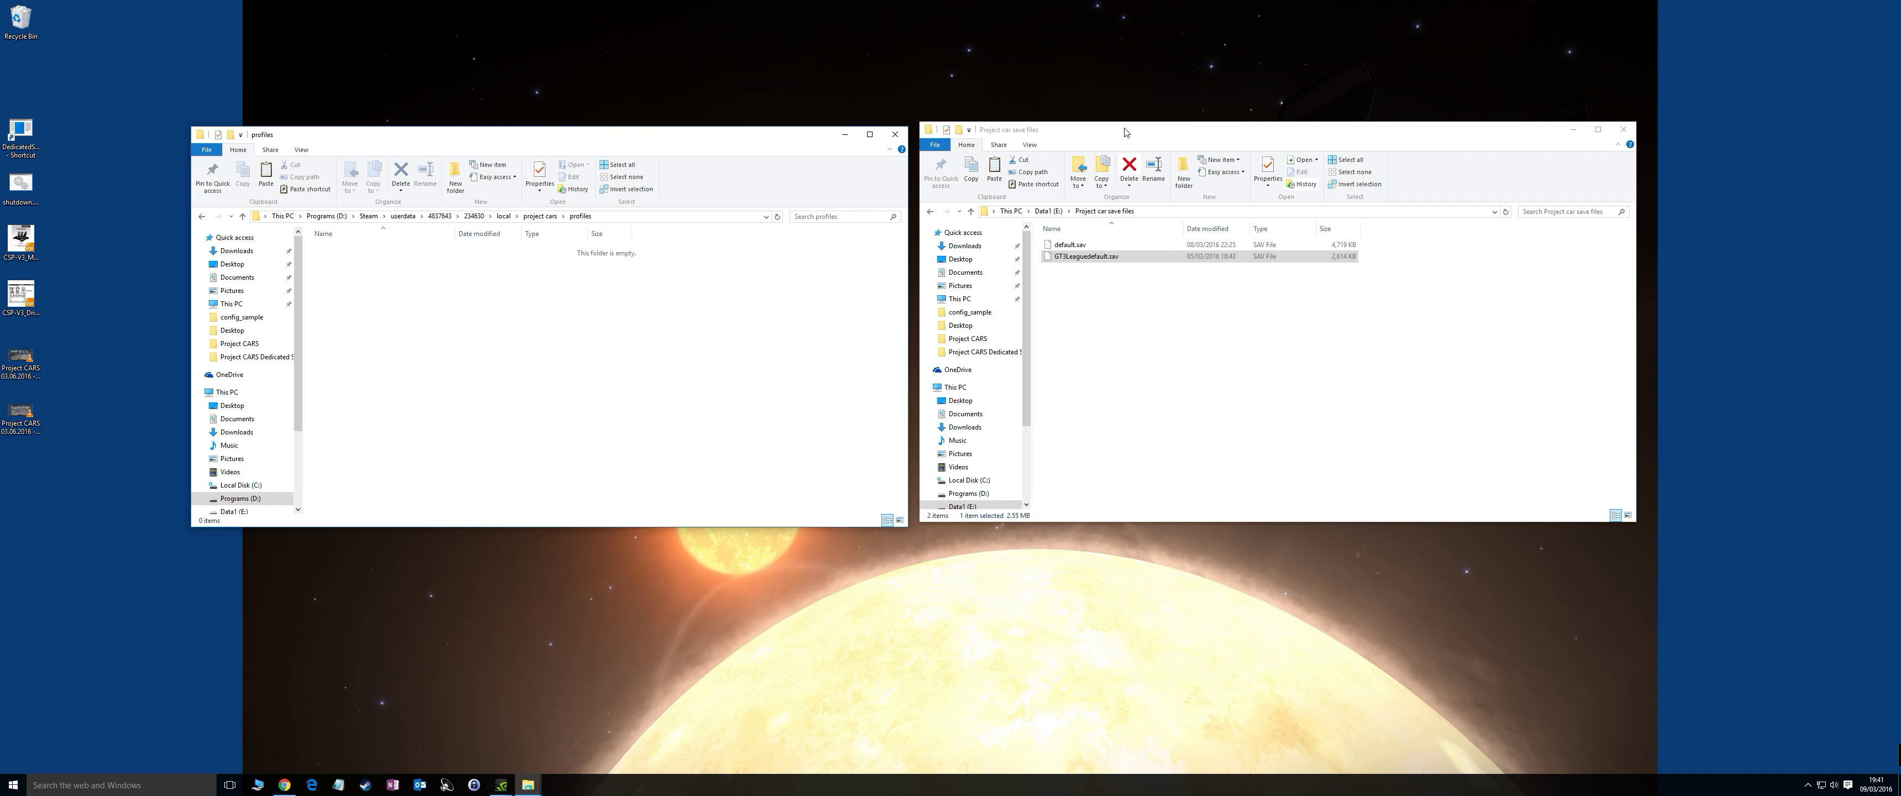
left_click_drag(1129, 130, 1124, 134)
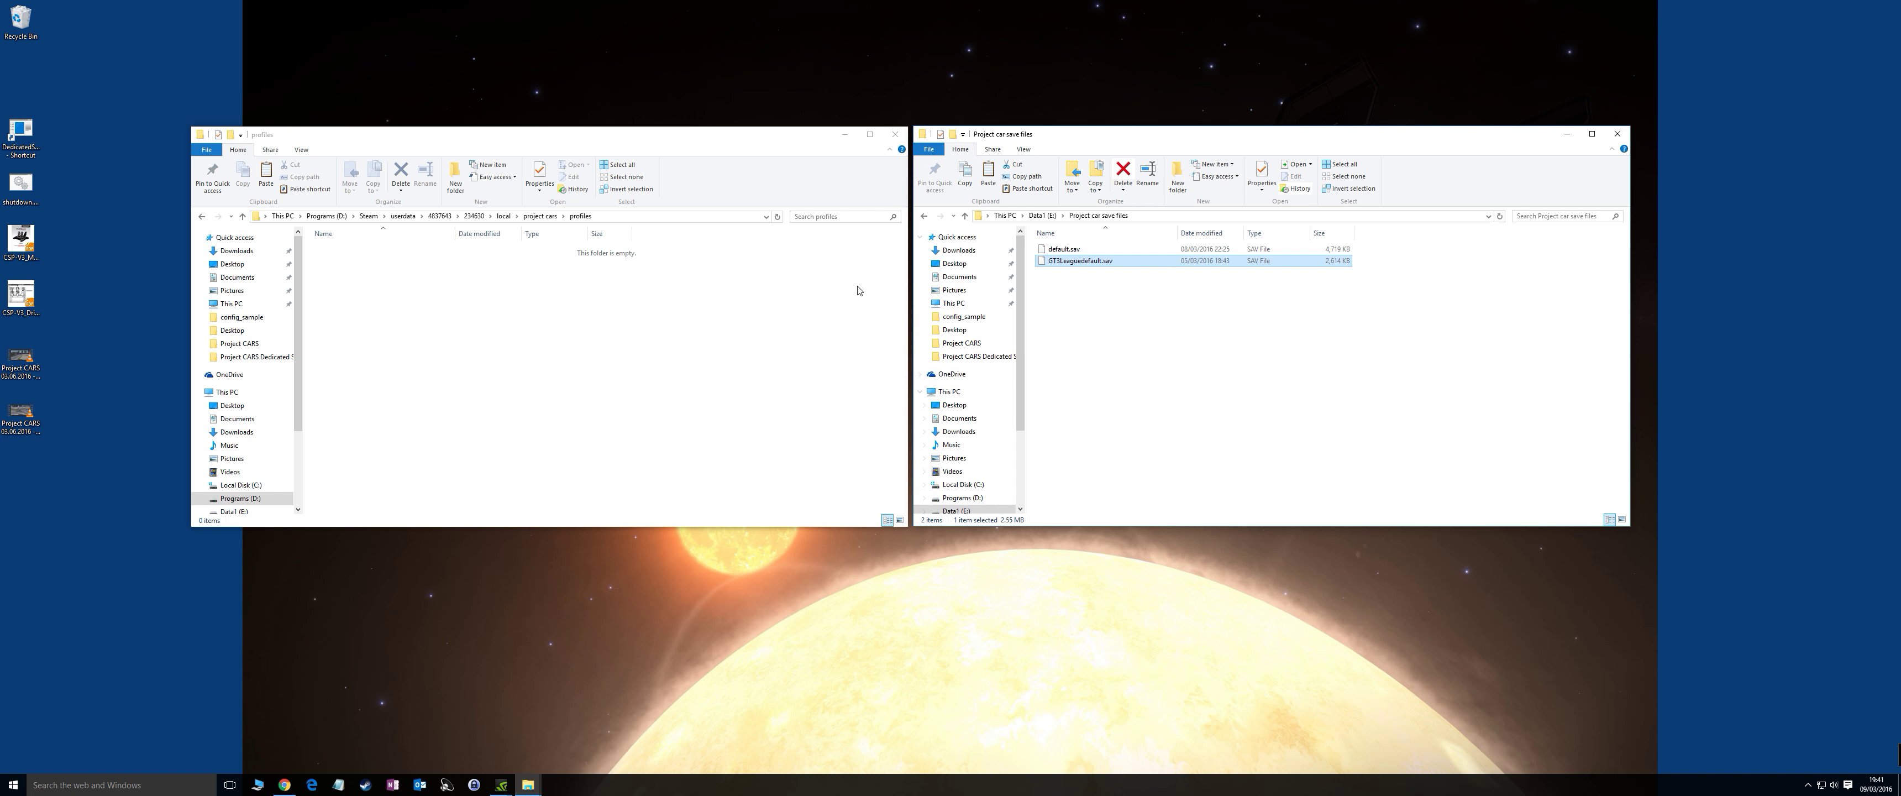
- Copy GT3Leaguedefault.sav from Project car save files into the empty profiles folder
right_click(1080, 264)
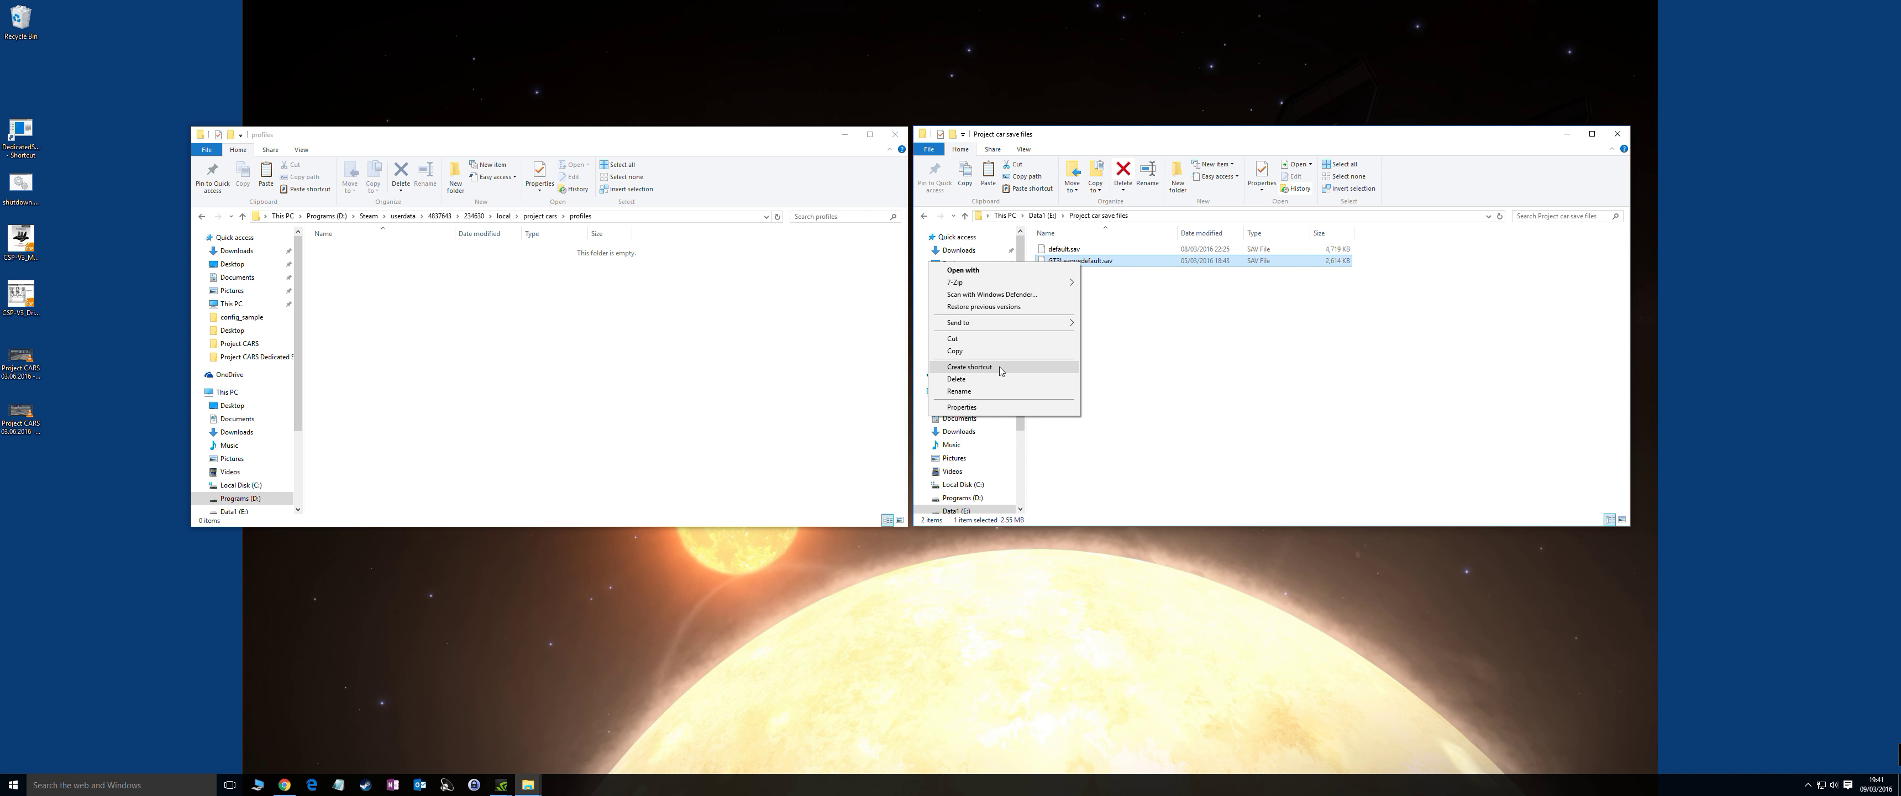
left_click(981, 351)
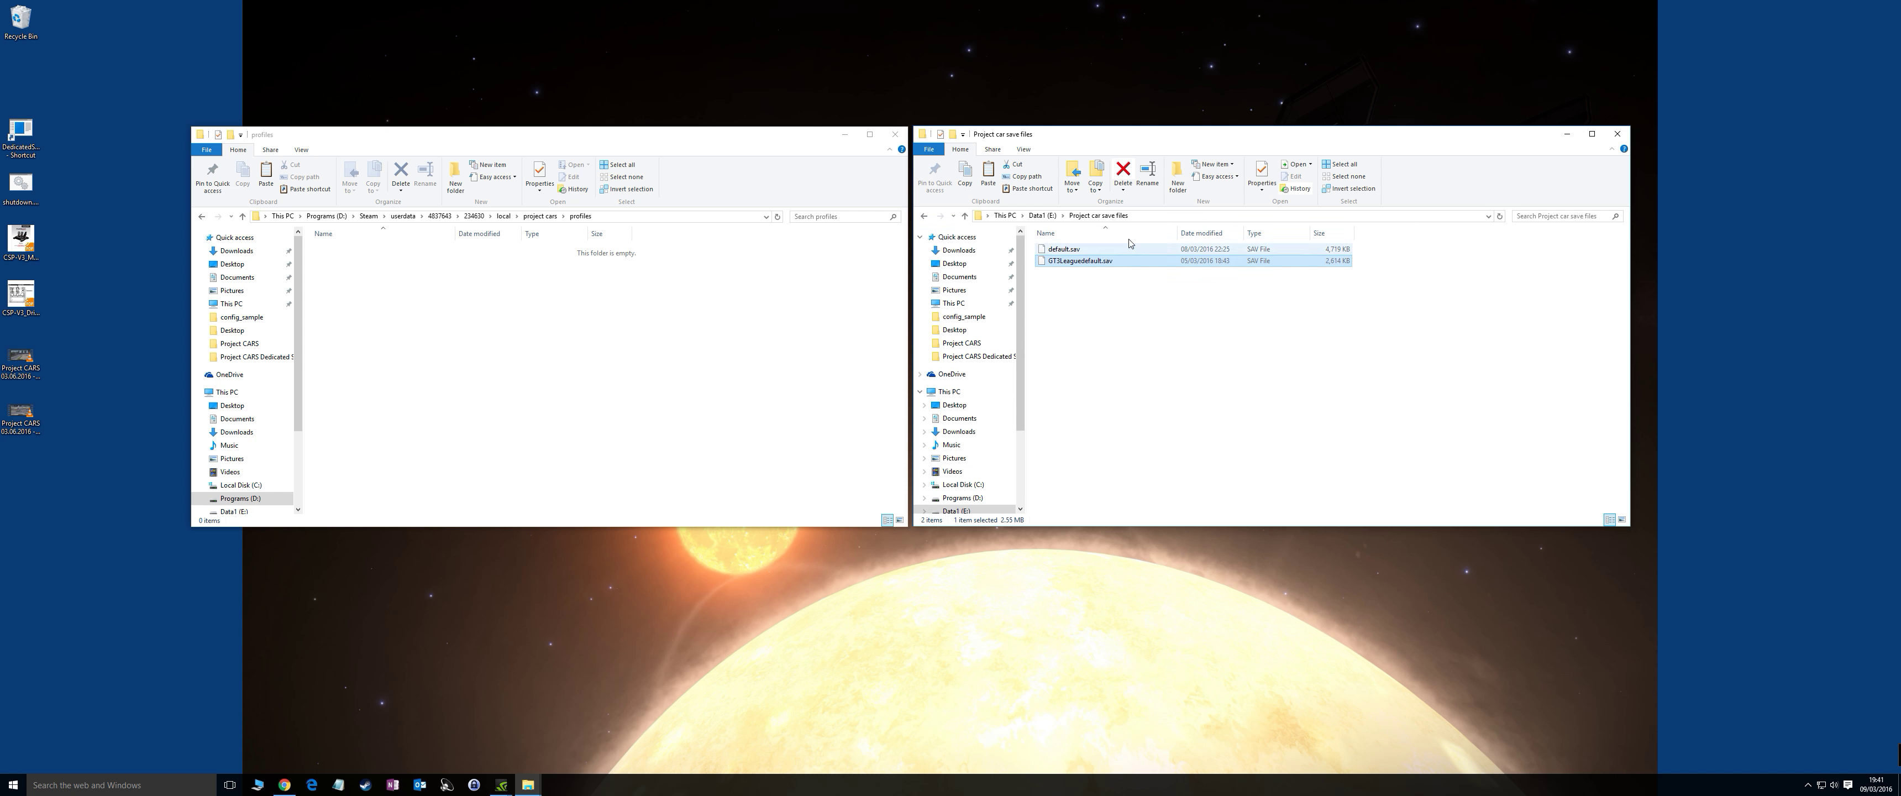
right_click(476, 288)
left_click(414, 364)
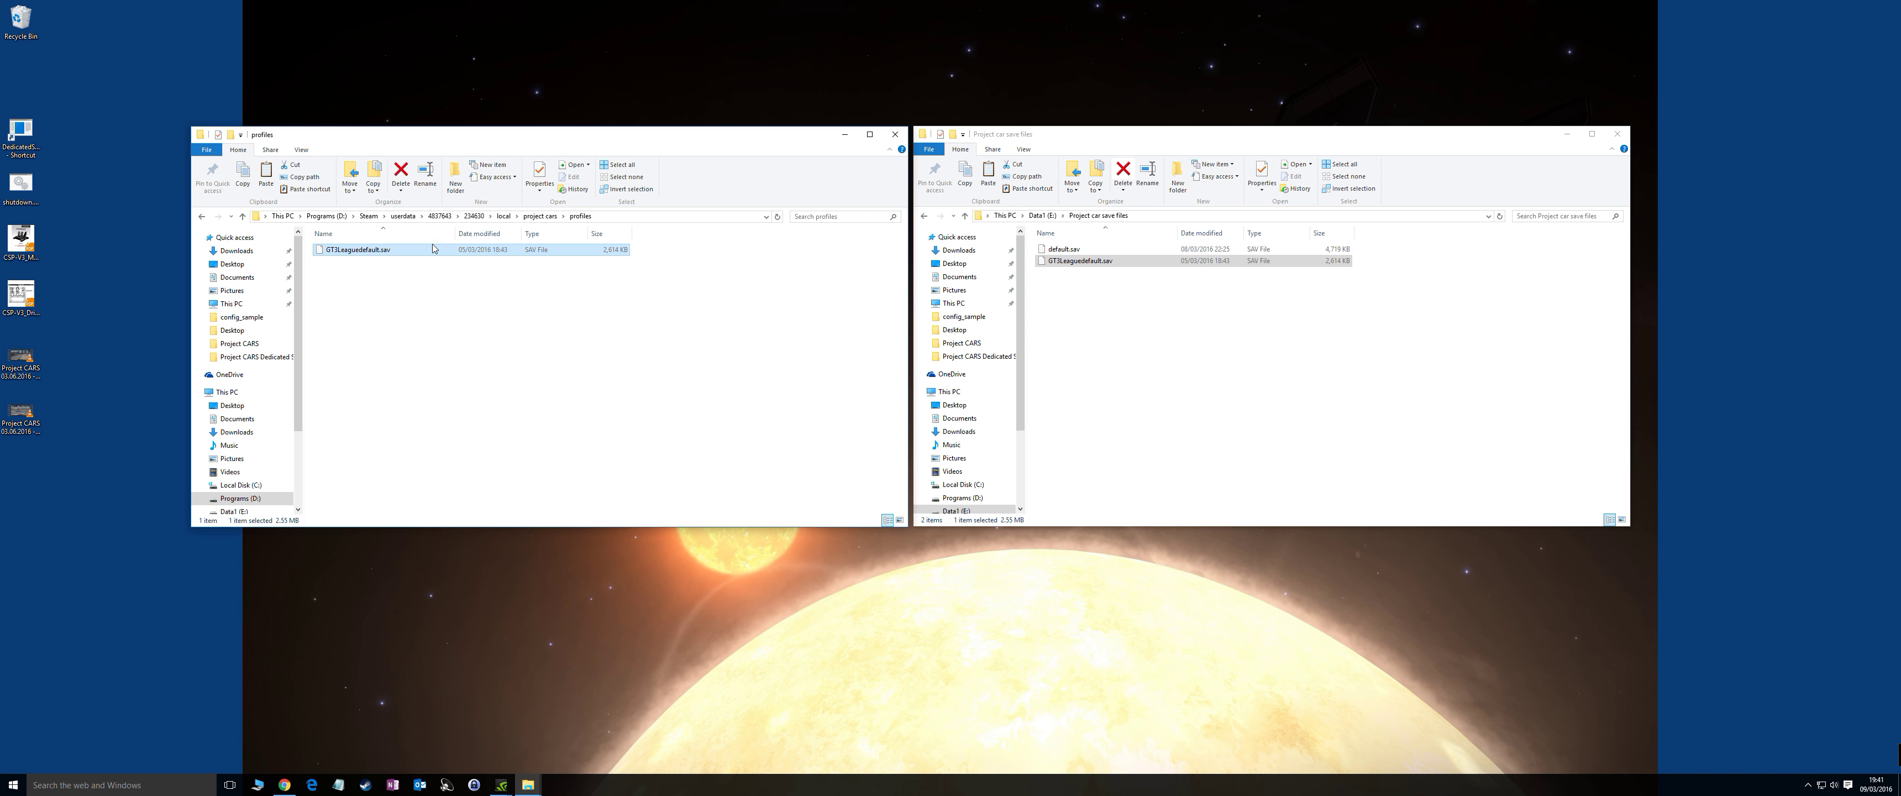
- Rename the pasted GT3Leaguedefault.sav to default.sav by removing the GT3League prefix
right_click(347, 254)
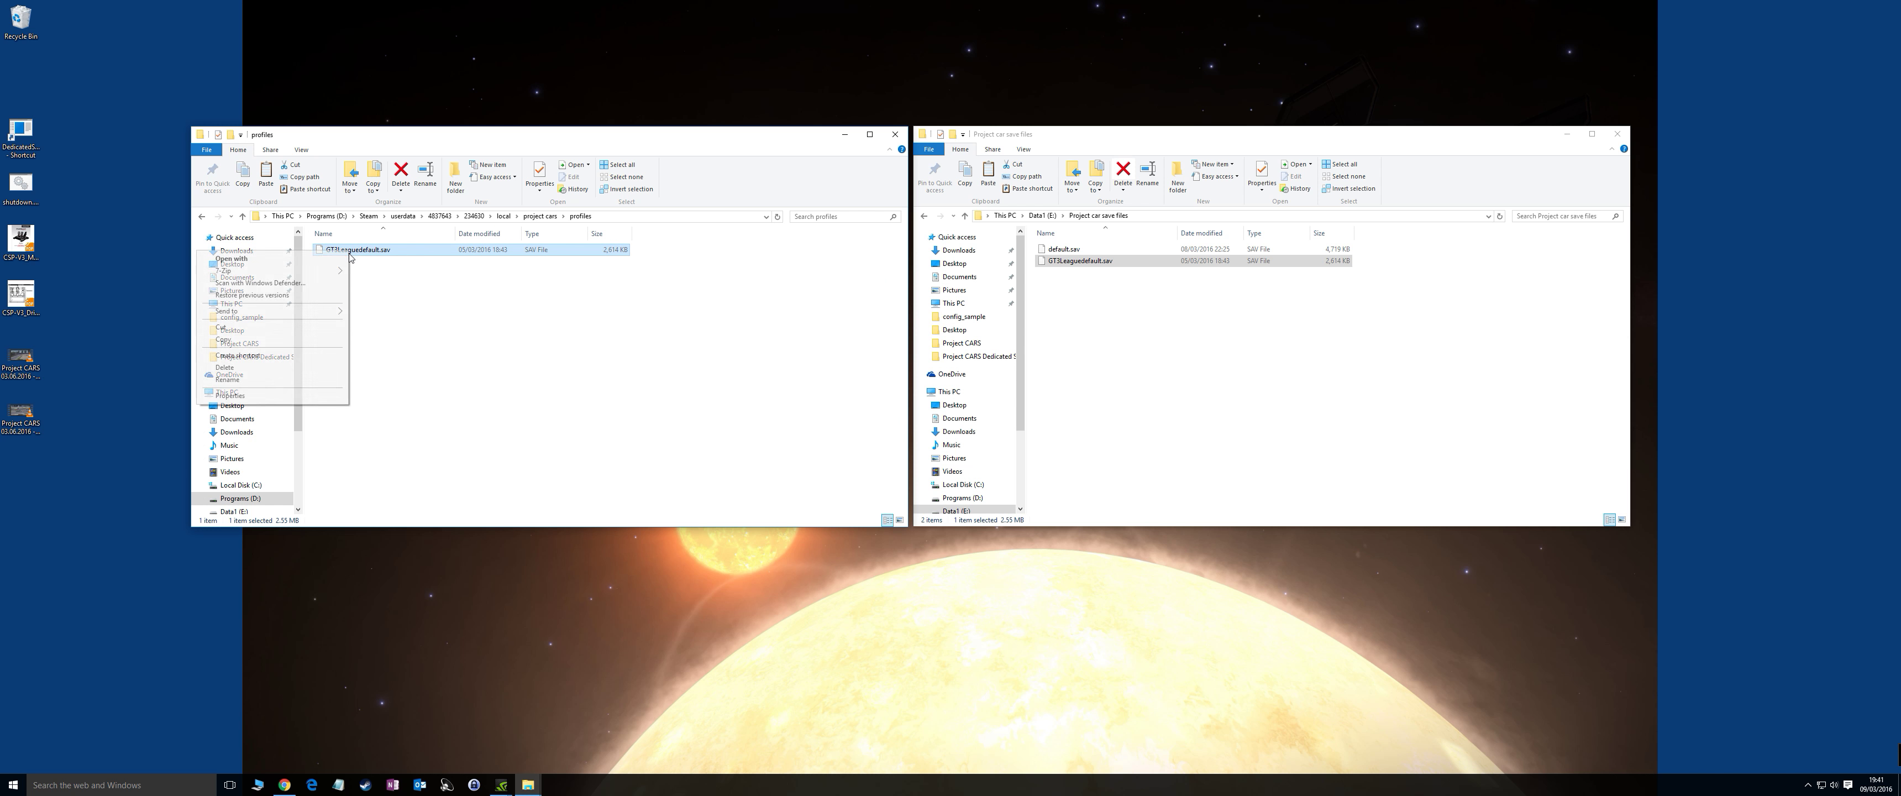
left_click(299, 369)
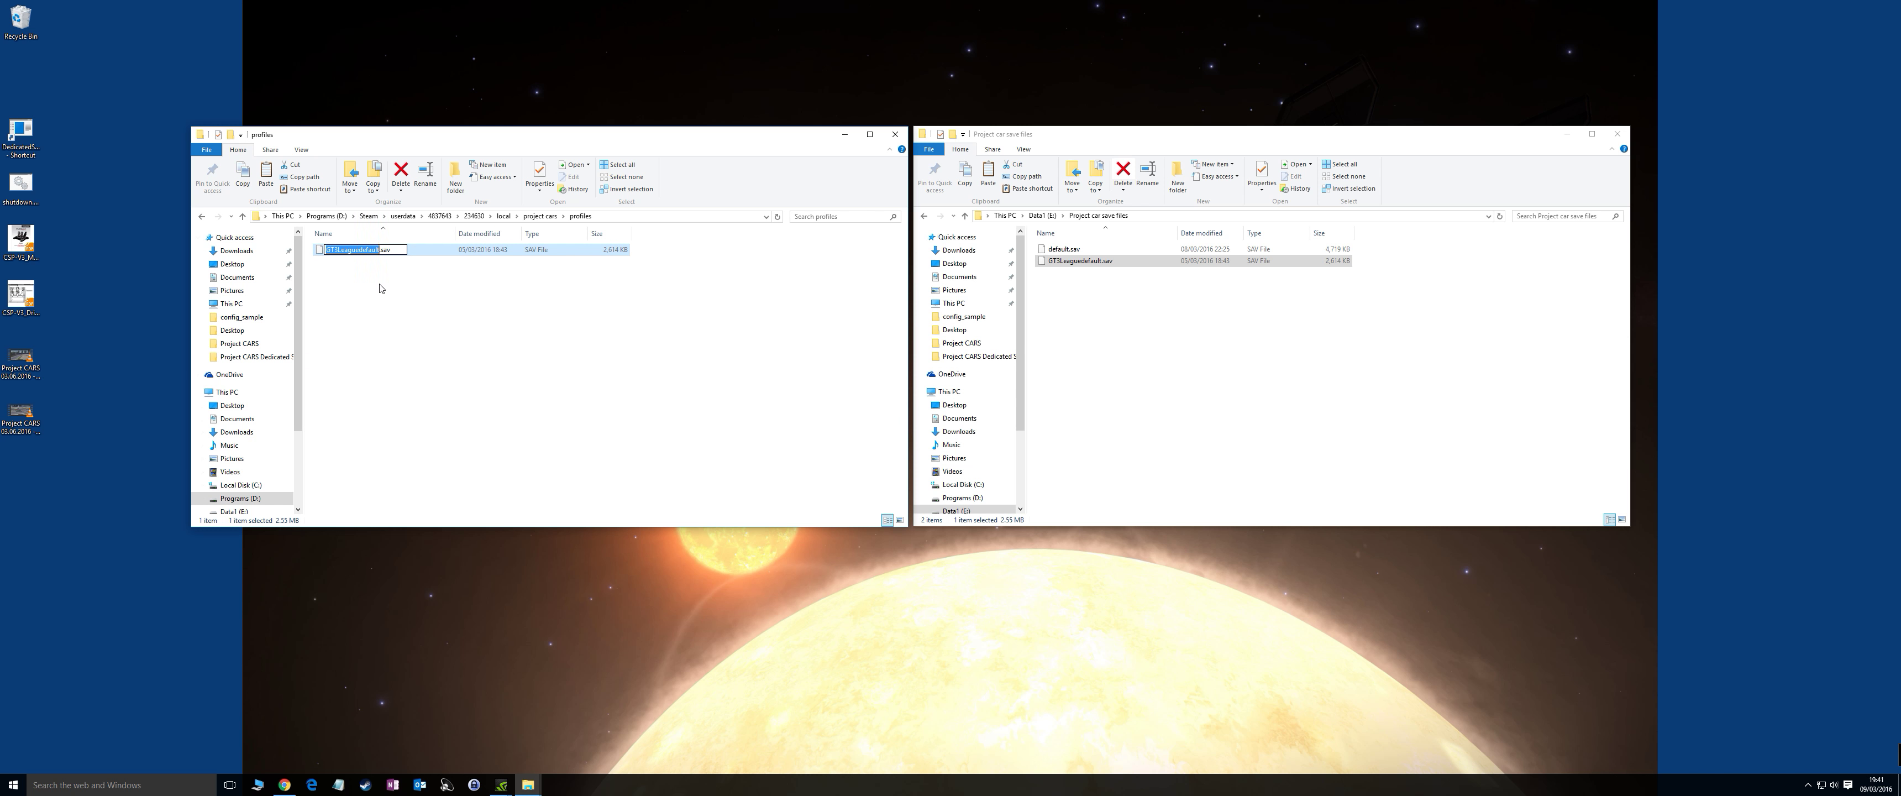
key("Right")
key("Home")
key("Delete")
key("Delete")
key("Delete")
key("Delete")
key("Delete")
key("Delete")
key("Delete")
left_click(380, 290)
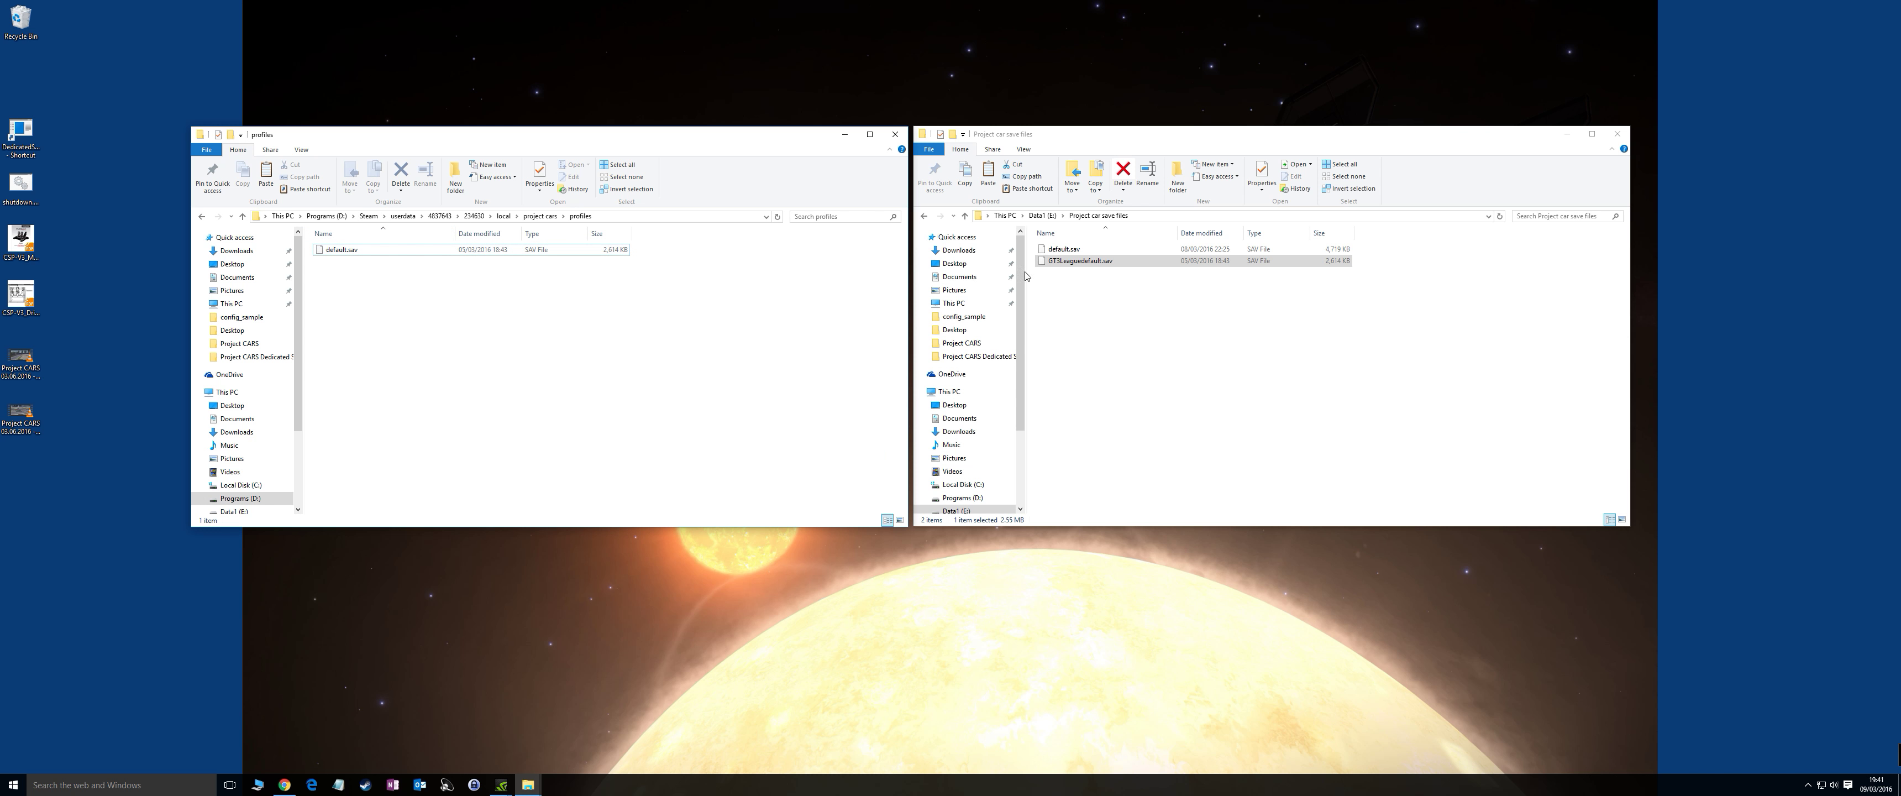
left_click(1061, 266)
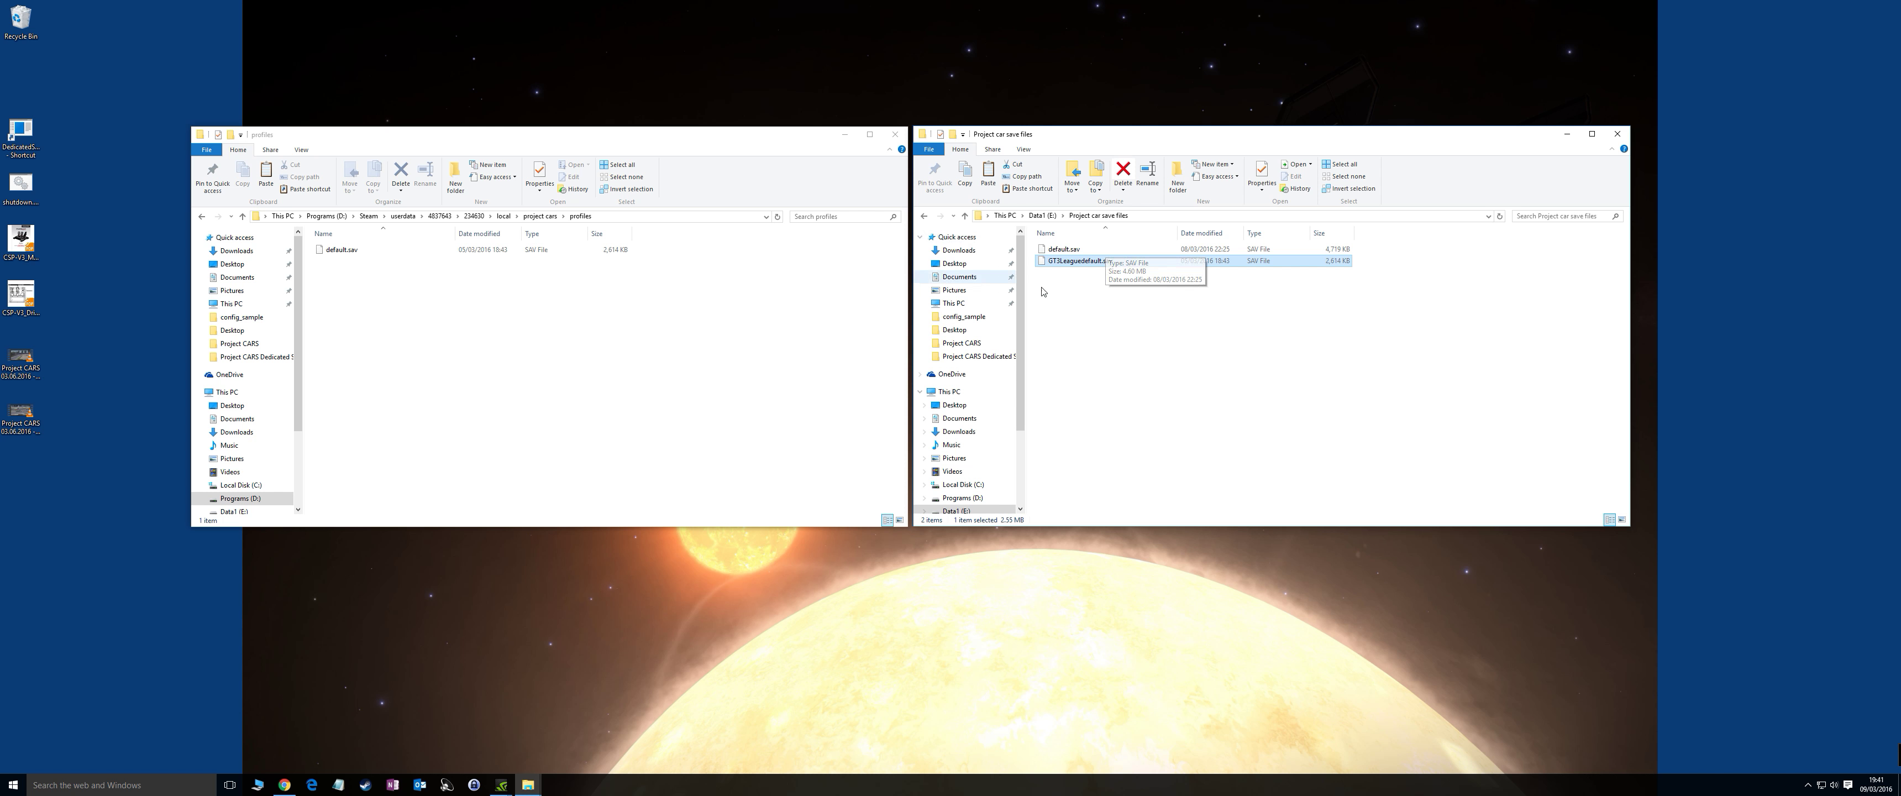
- Delete the renamed GT3League copy of default.sav from the profiles folder
right_click(343, 254)
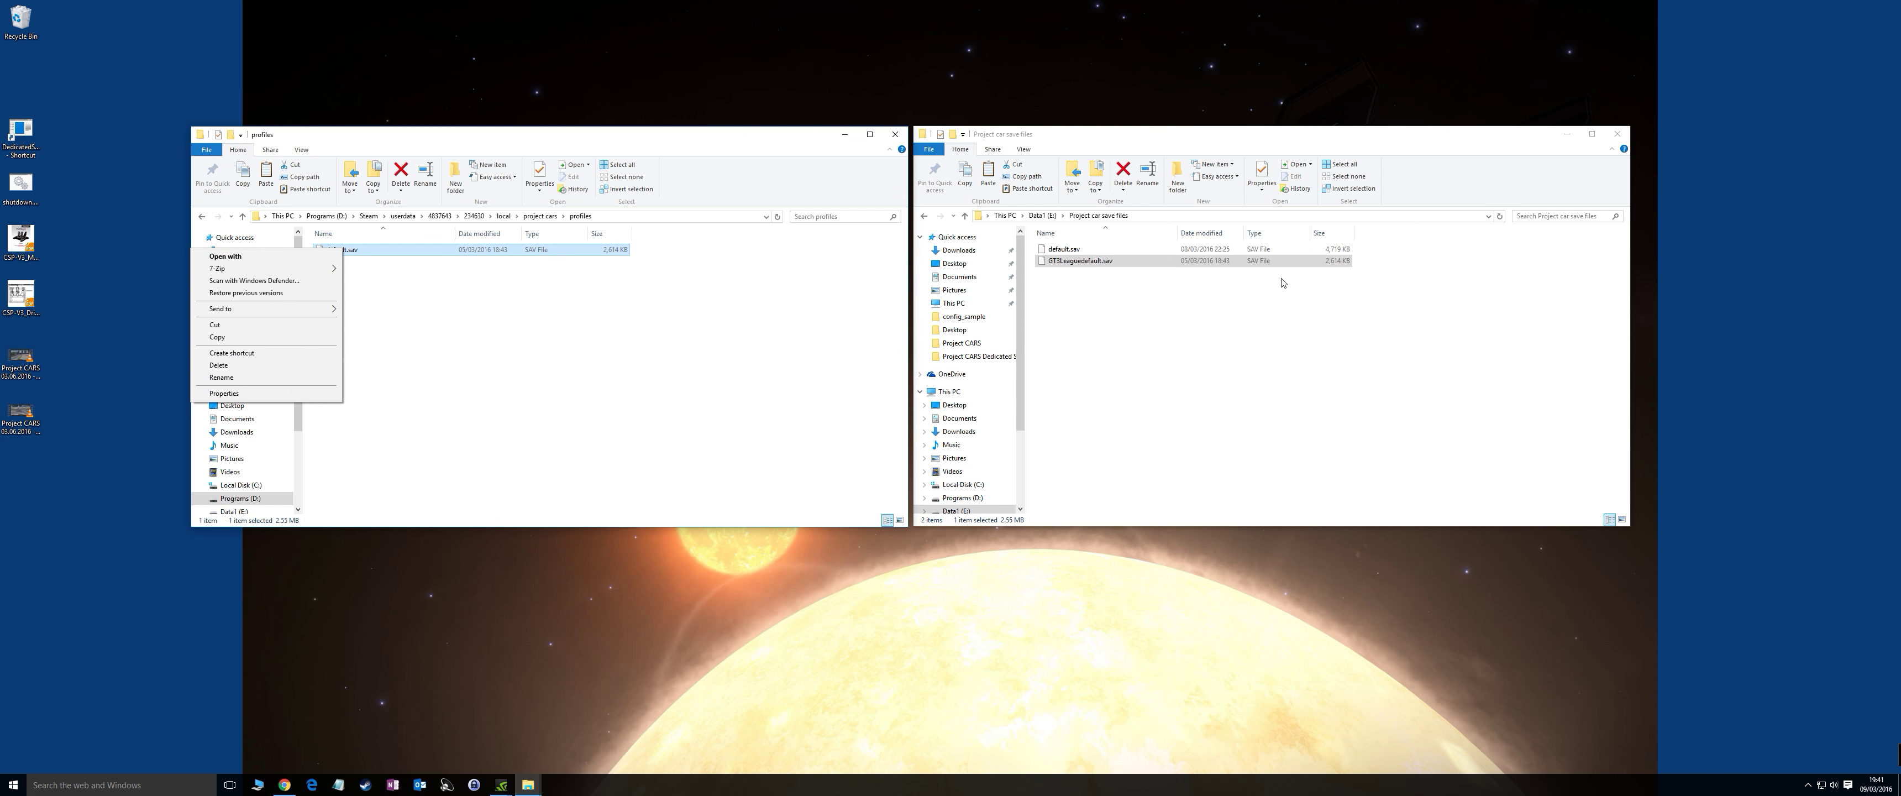
left_click(609, 350)
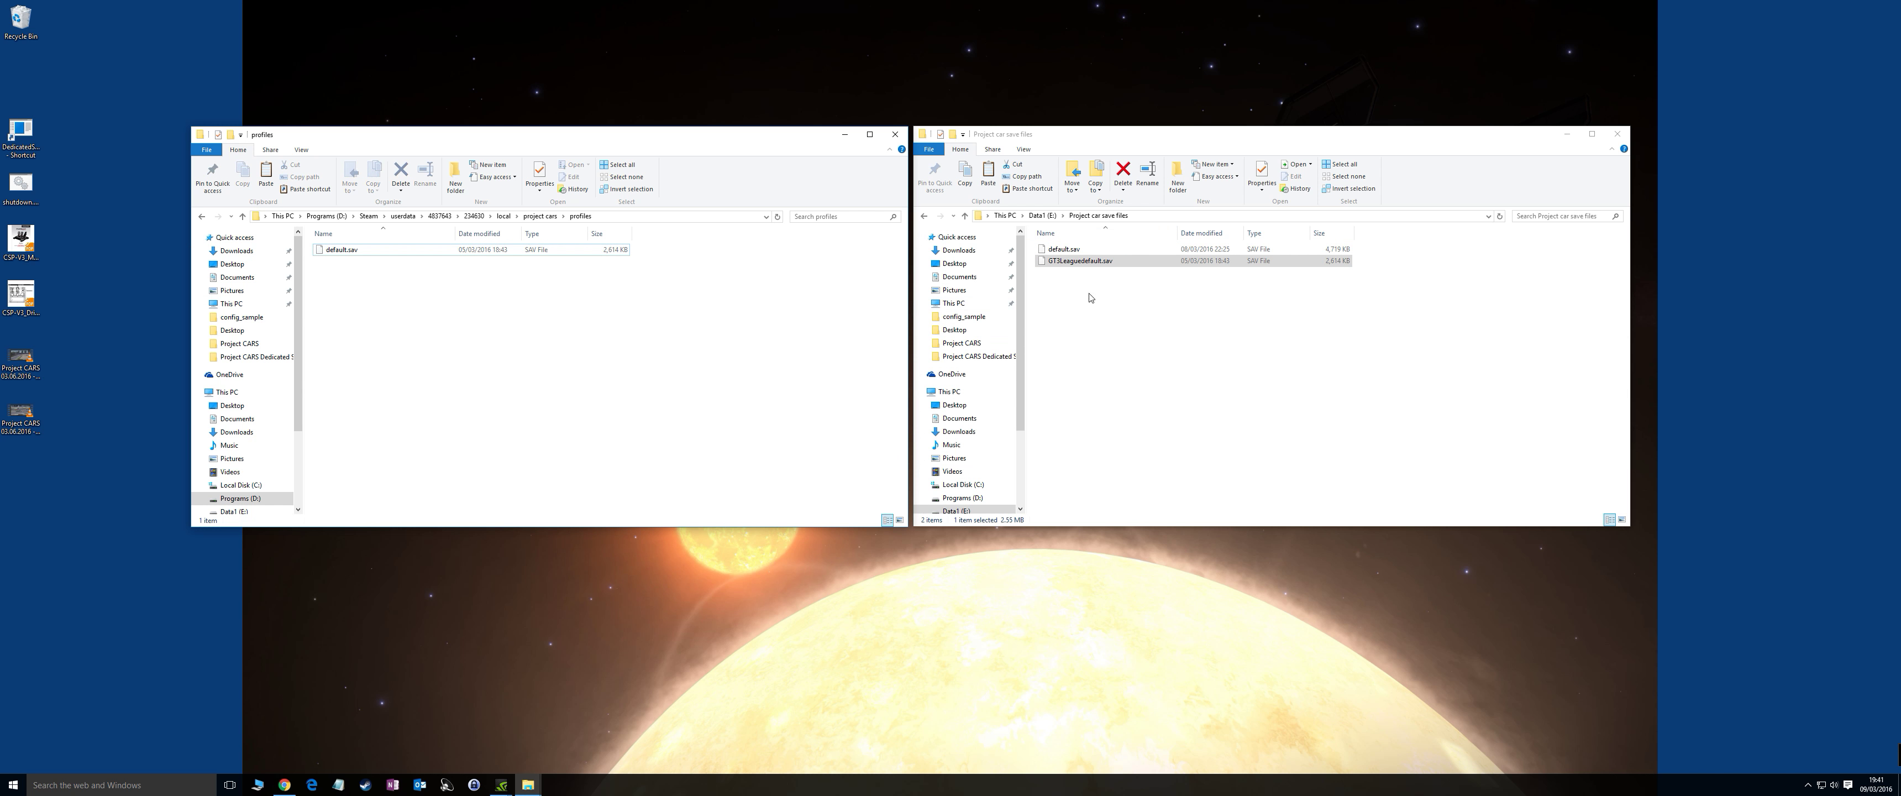
right_click(351, 252)
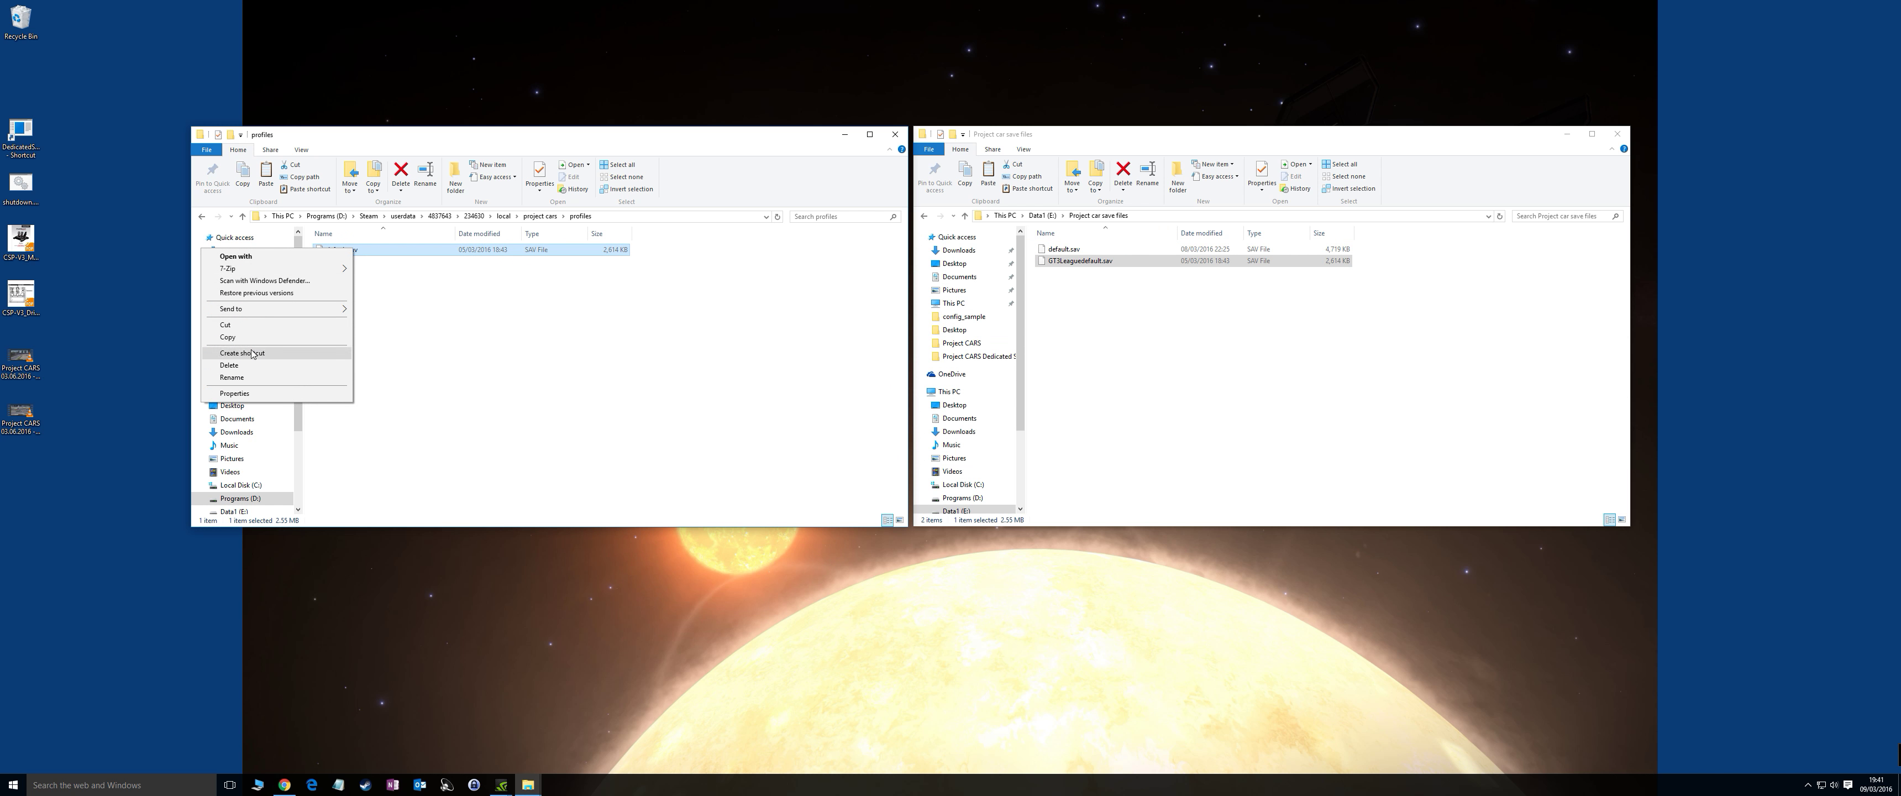
left_click(252, 366)
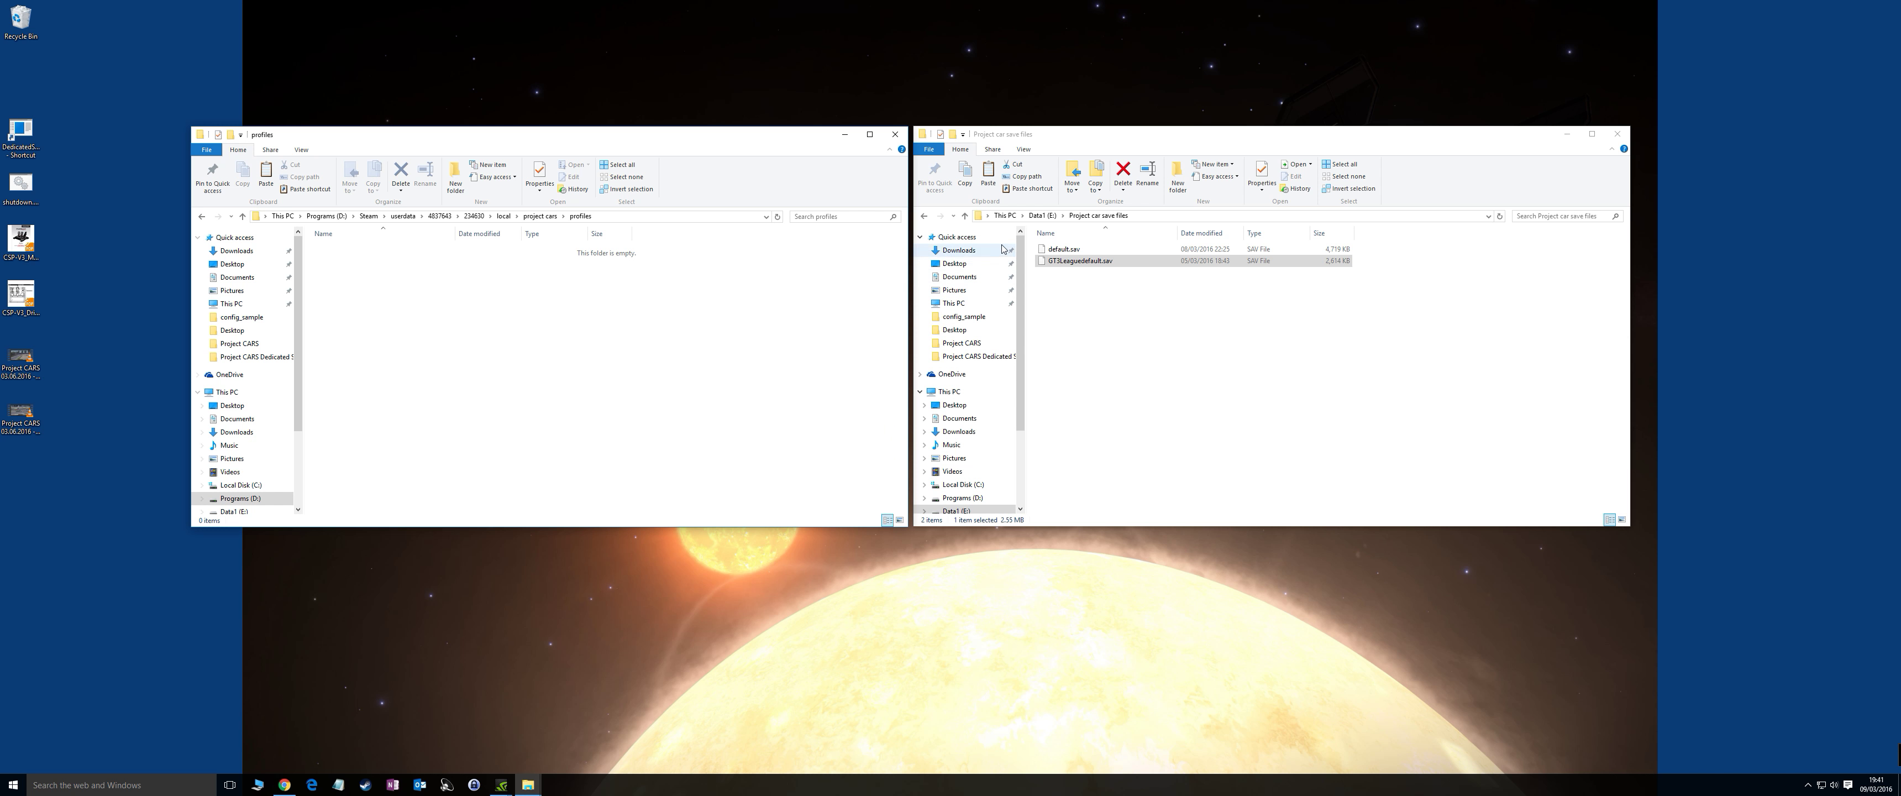
- Copy the original 4,719 KB default.sav from Project car save files into profiles
right_click(1082, 251)
left_click(1084, 251)
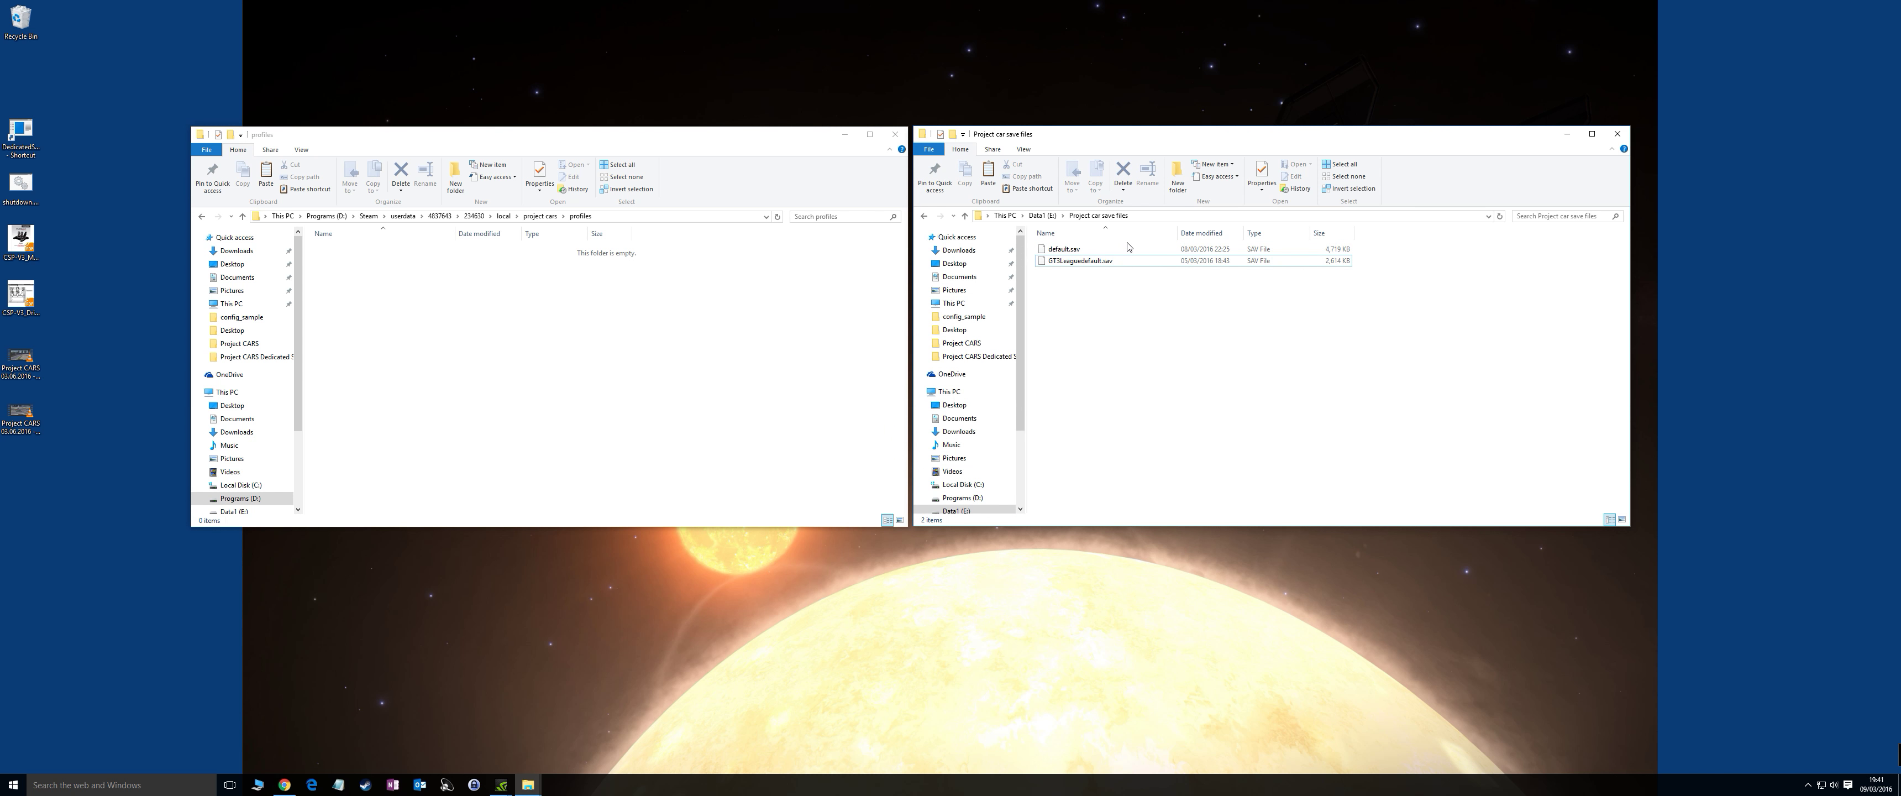
right_click(1101, 253)
left_click(982, 339)
right_click(446, 341)
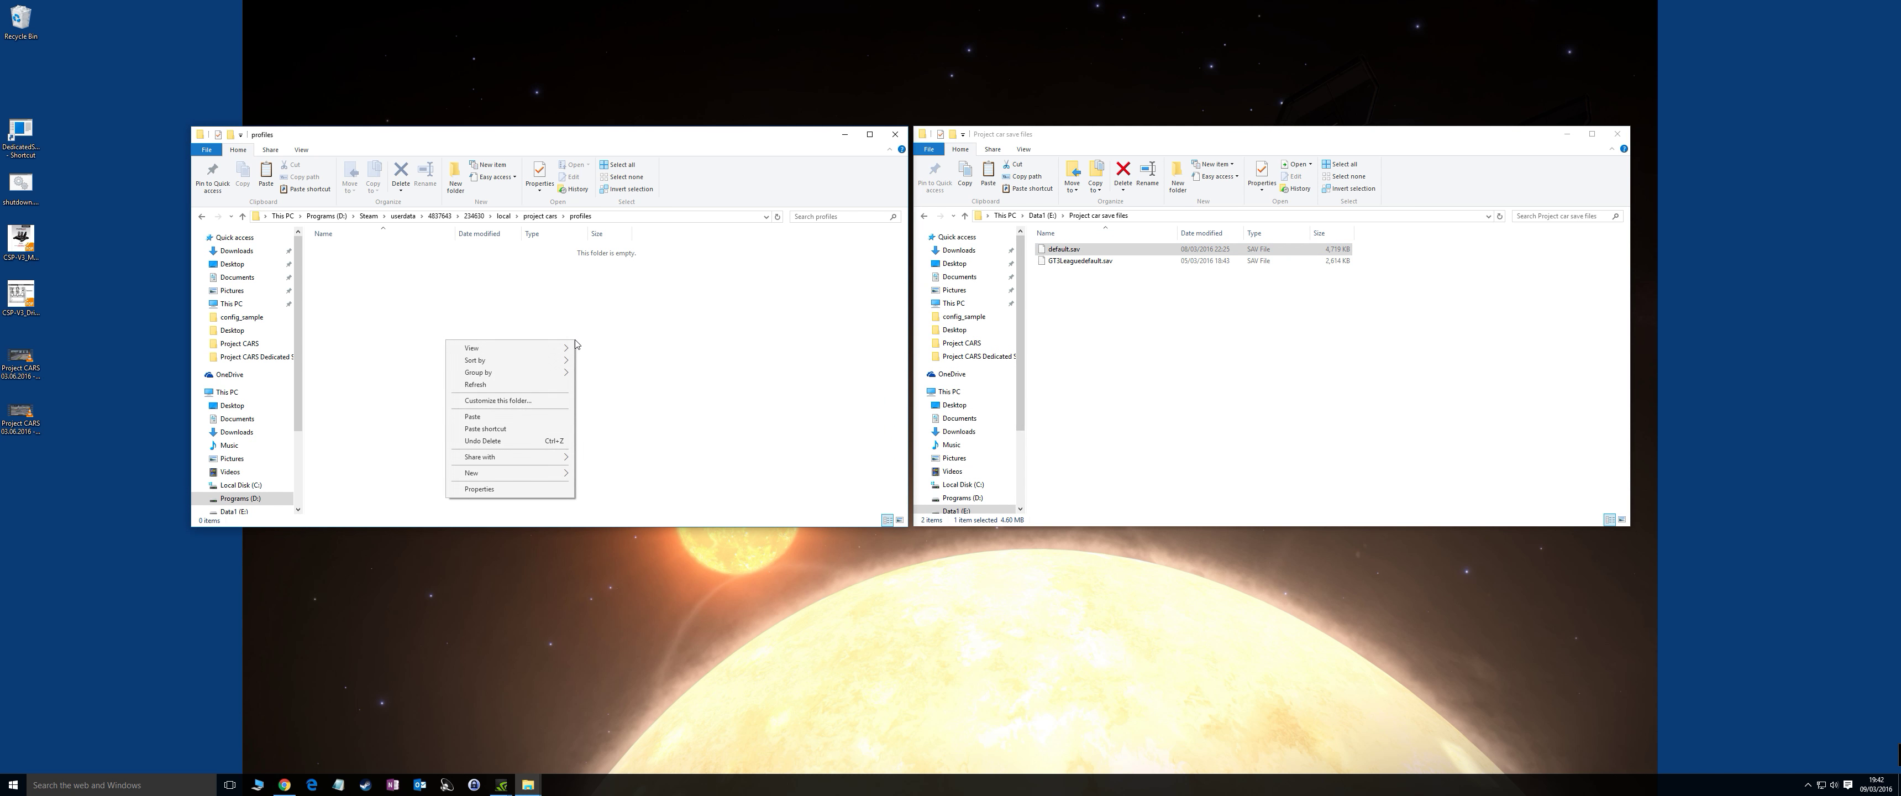
left_click(472, 416)
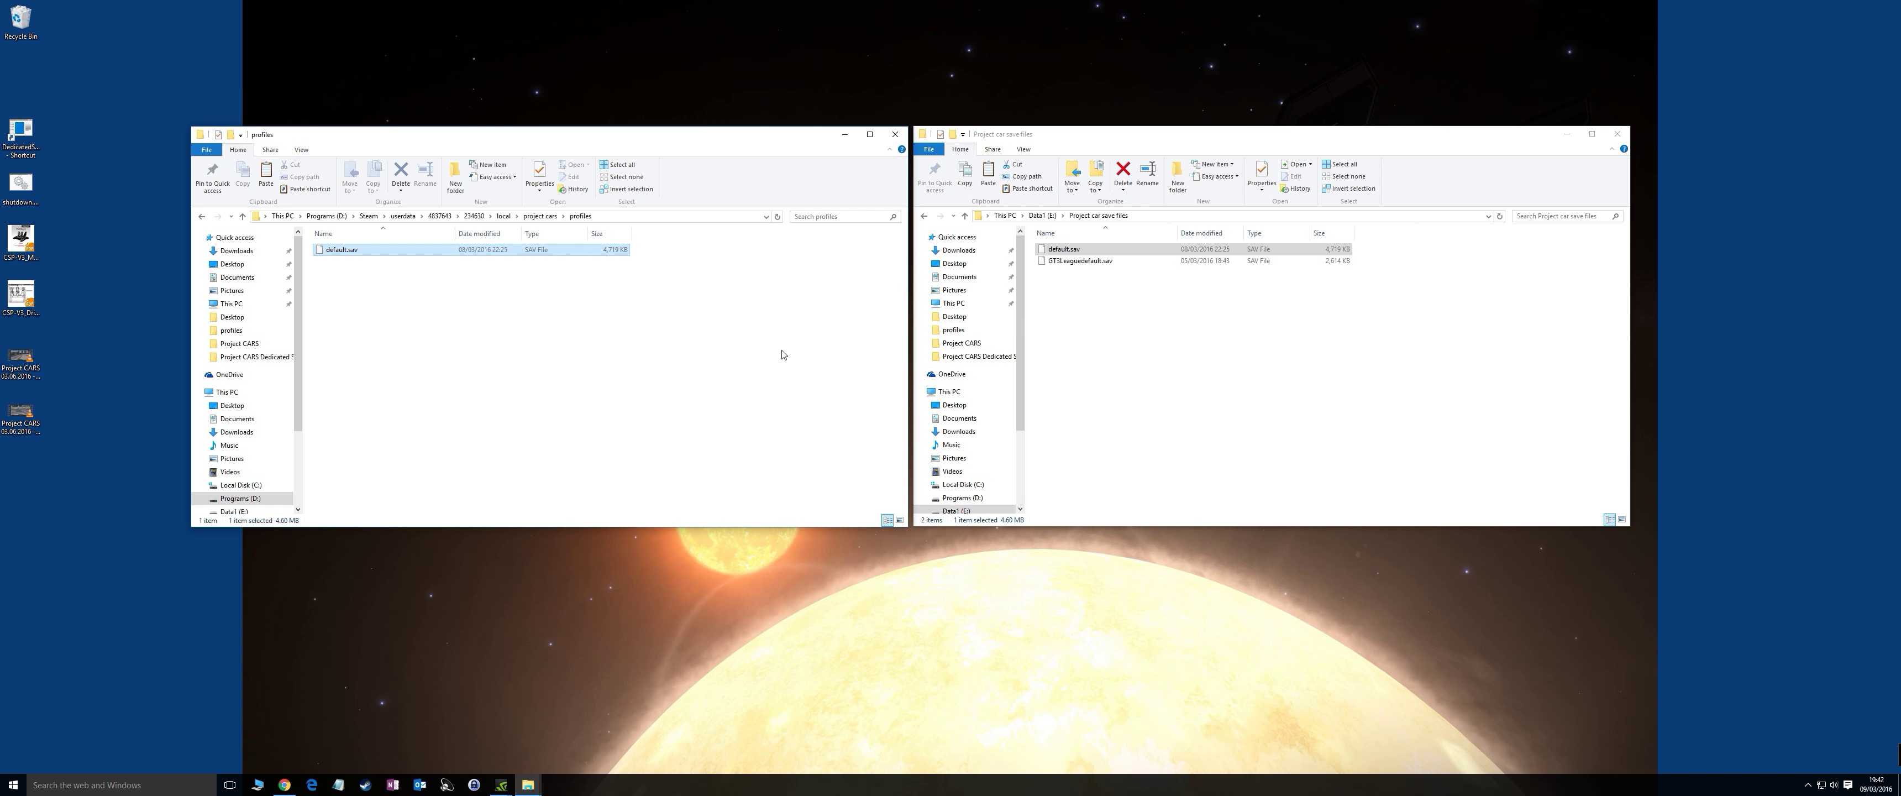
left_click(463, 347)
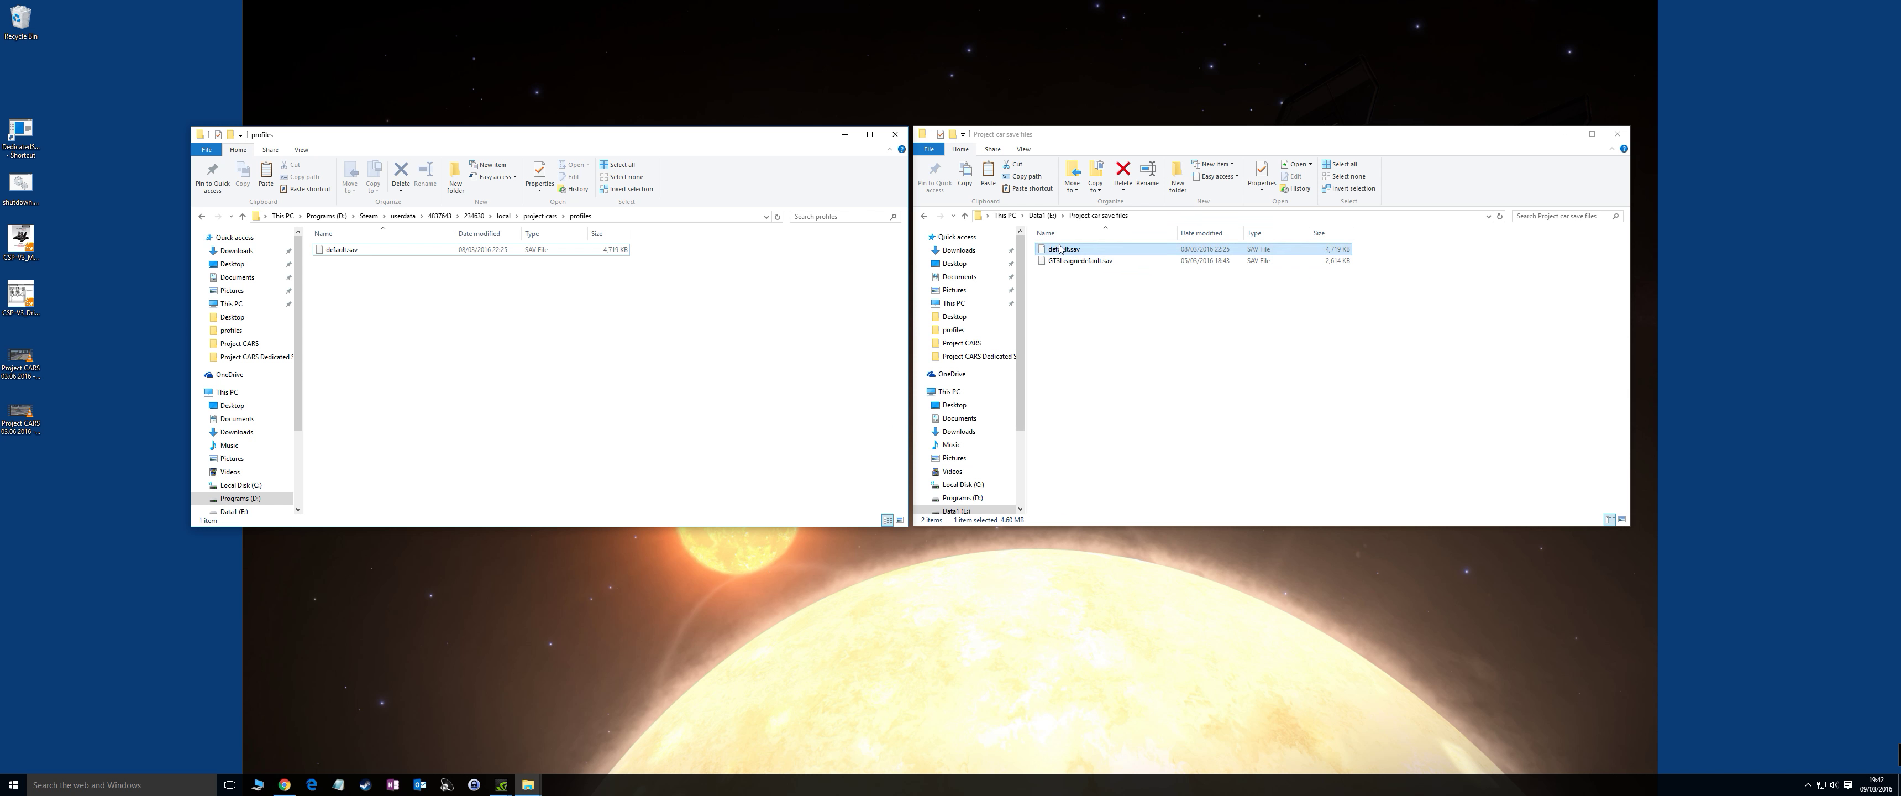
left_click(1116, 316)
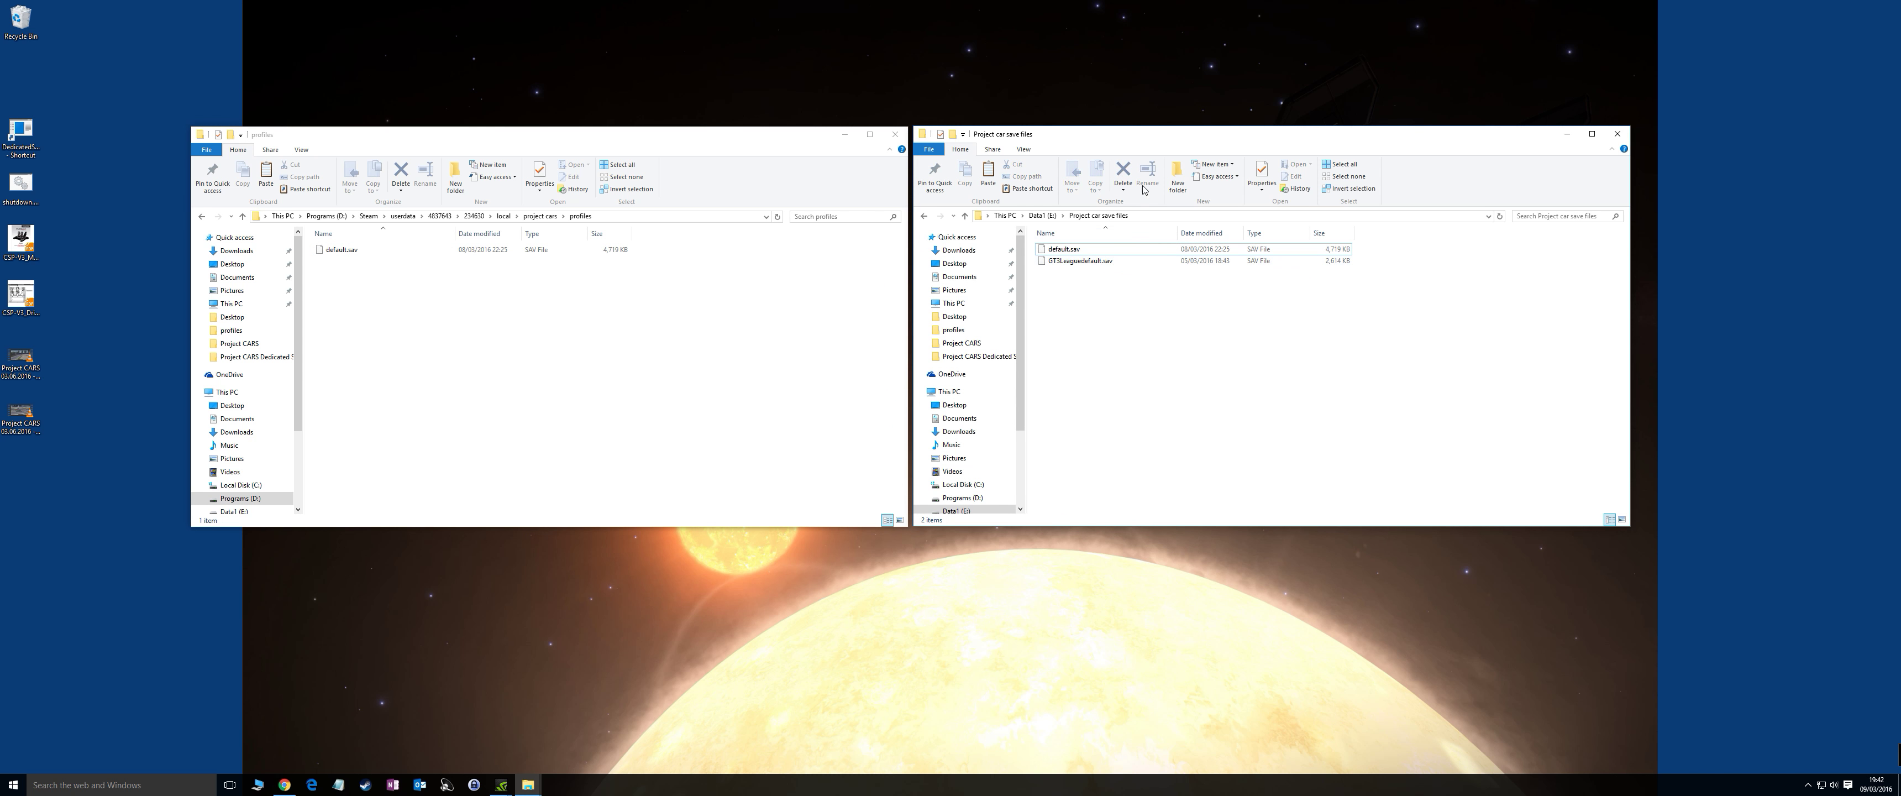
left_click(337, 250)
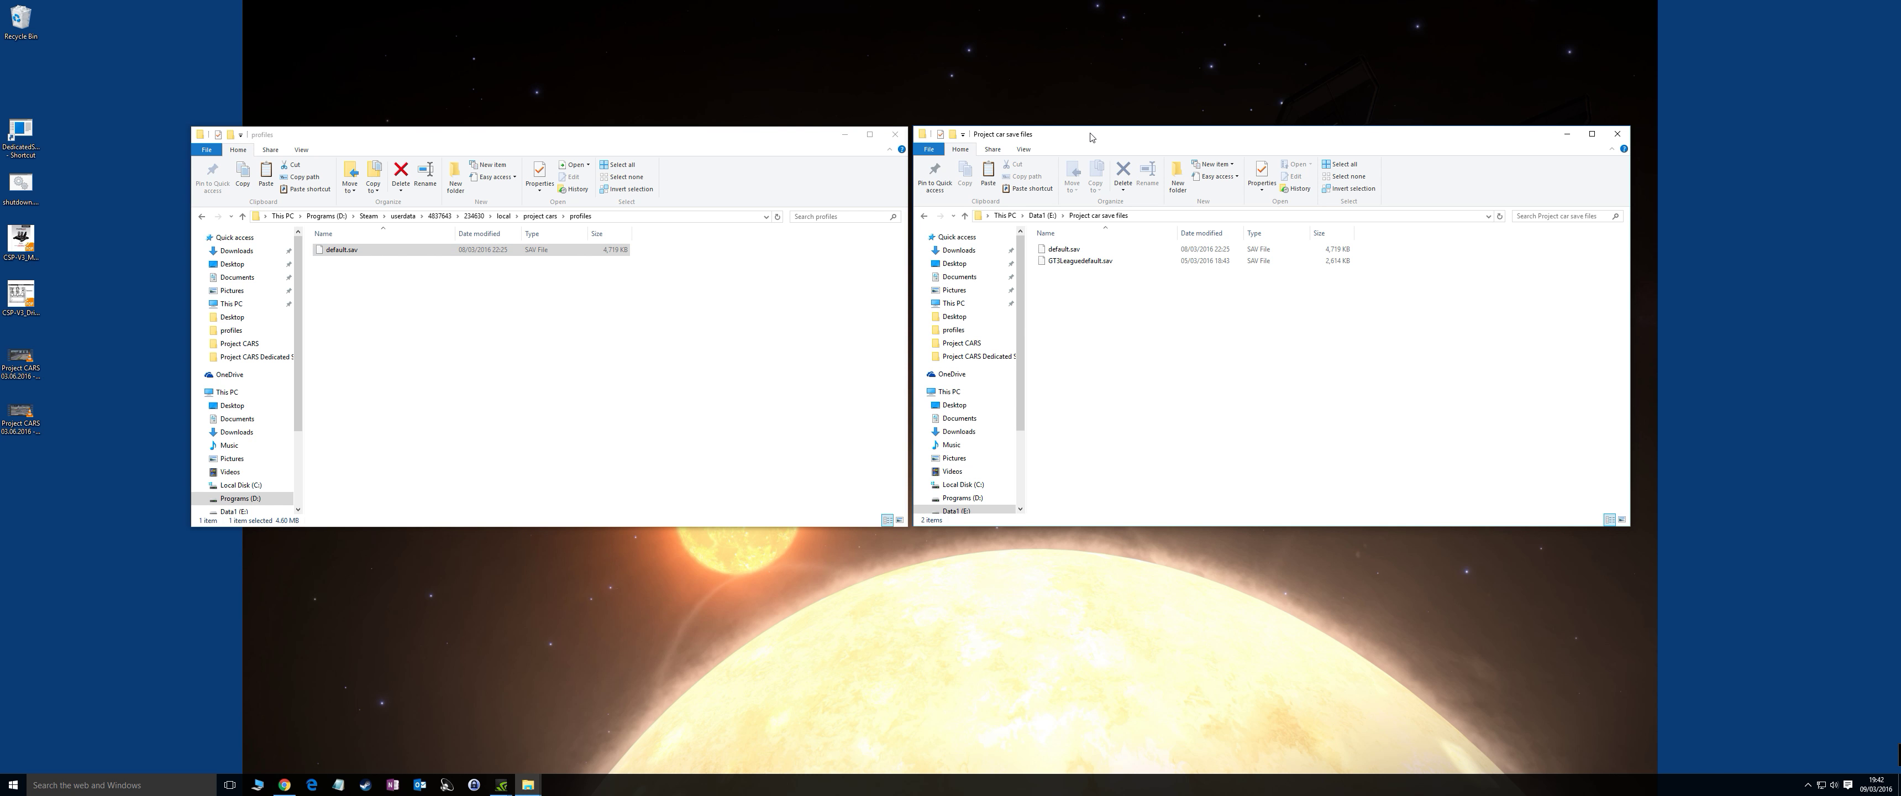
left_click_drag(1091, 137, 1087, 138)
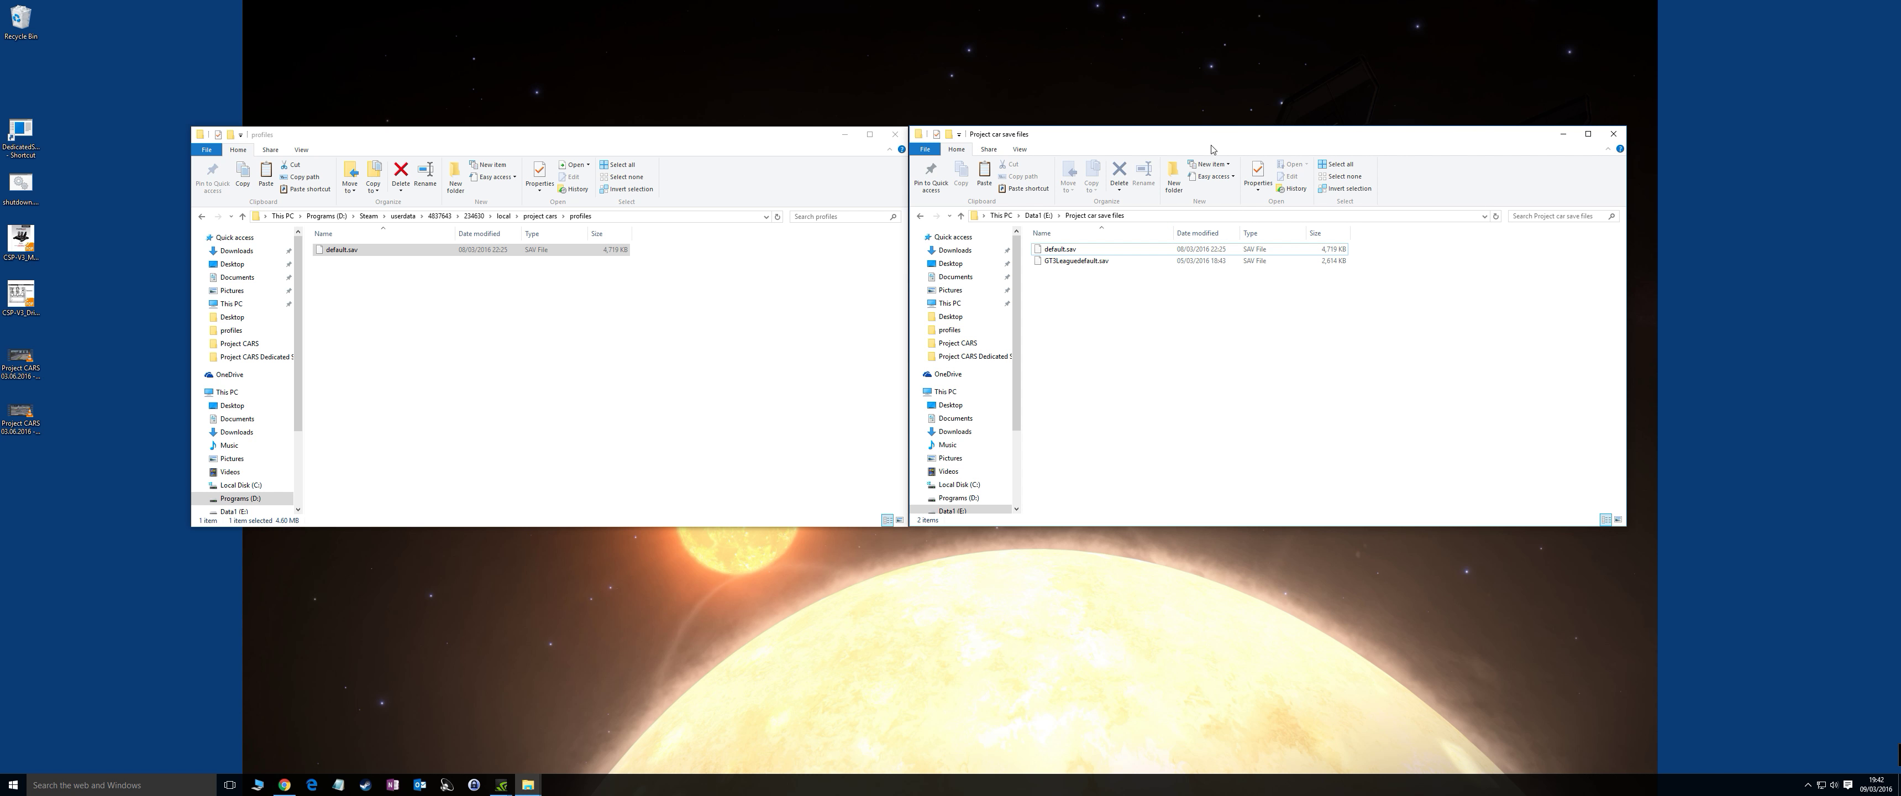
mouse_move(1222, 141)
left_mouse_down()
mouse_move(1201, 143)
mouse_move(1224, 141)
left_mouse_up()
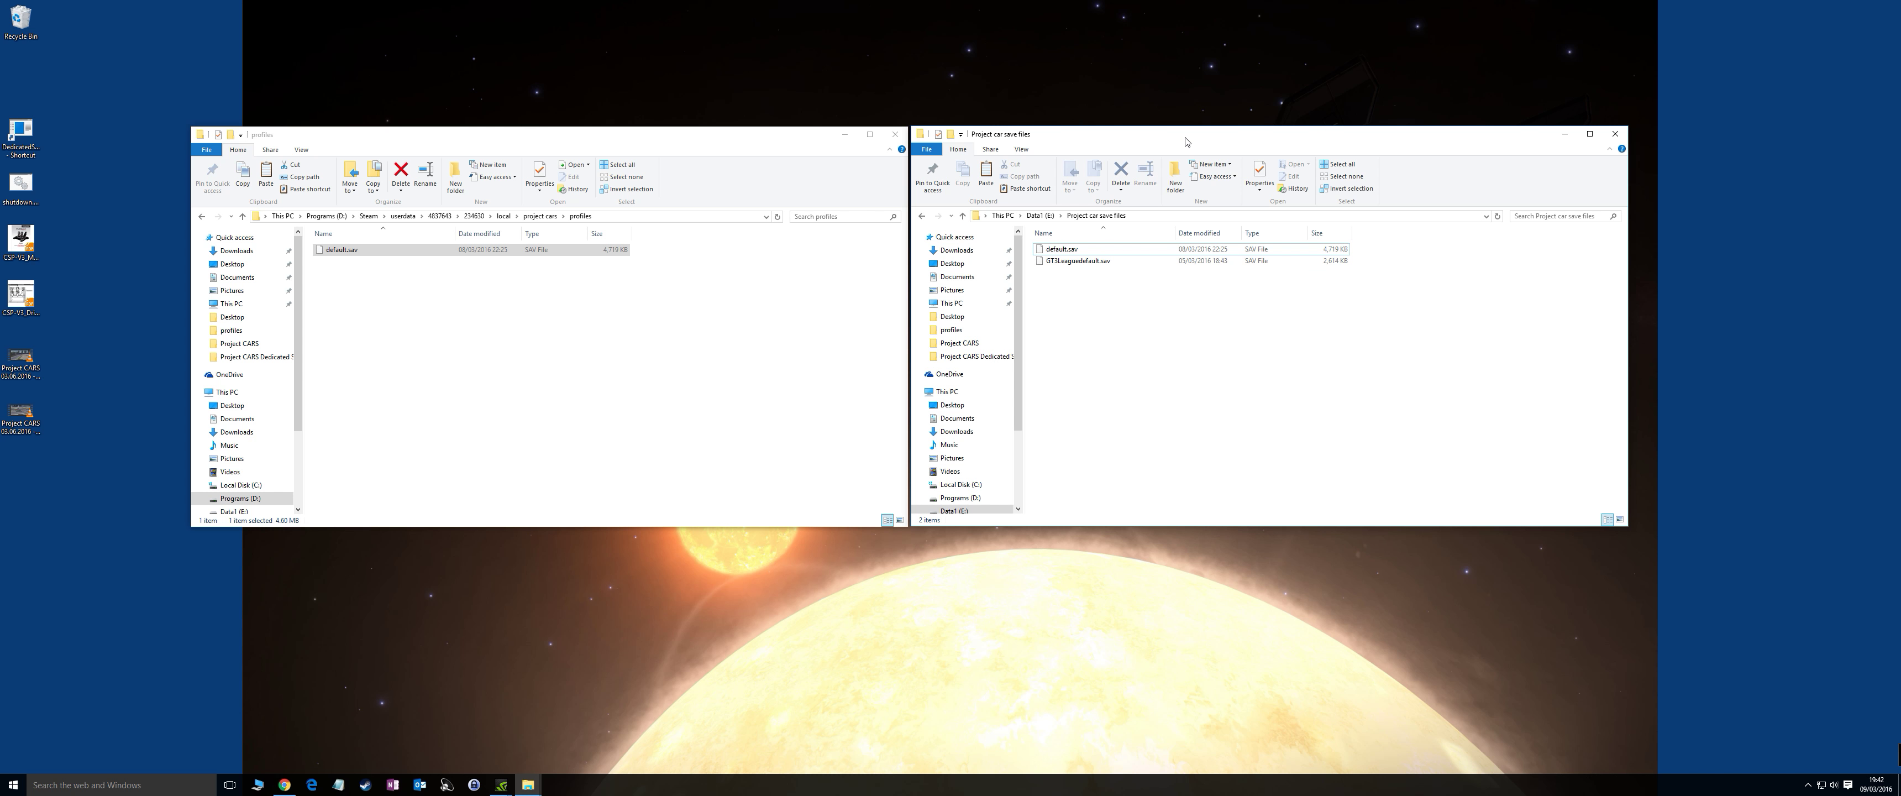
left_click(1067, 252)
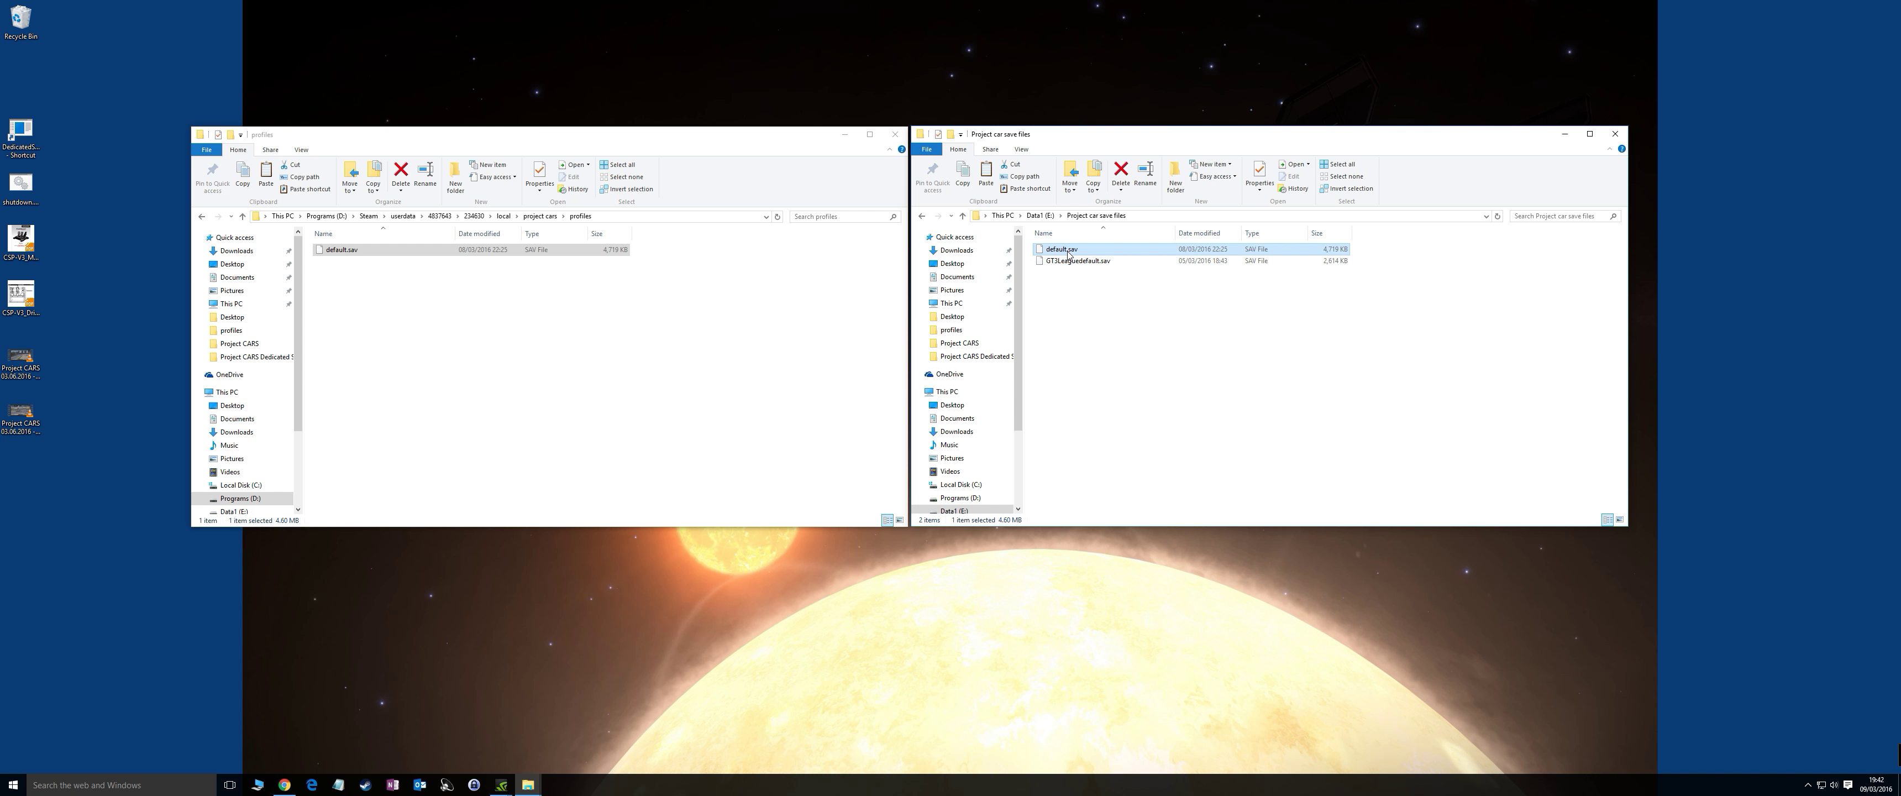
left_click(354, 253)
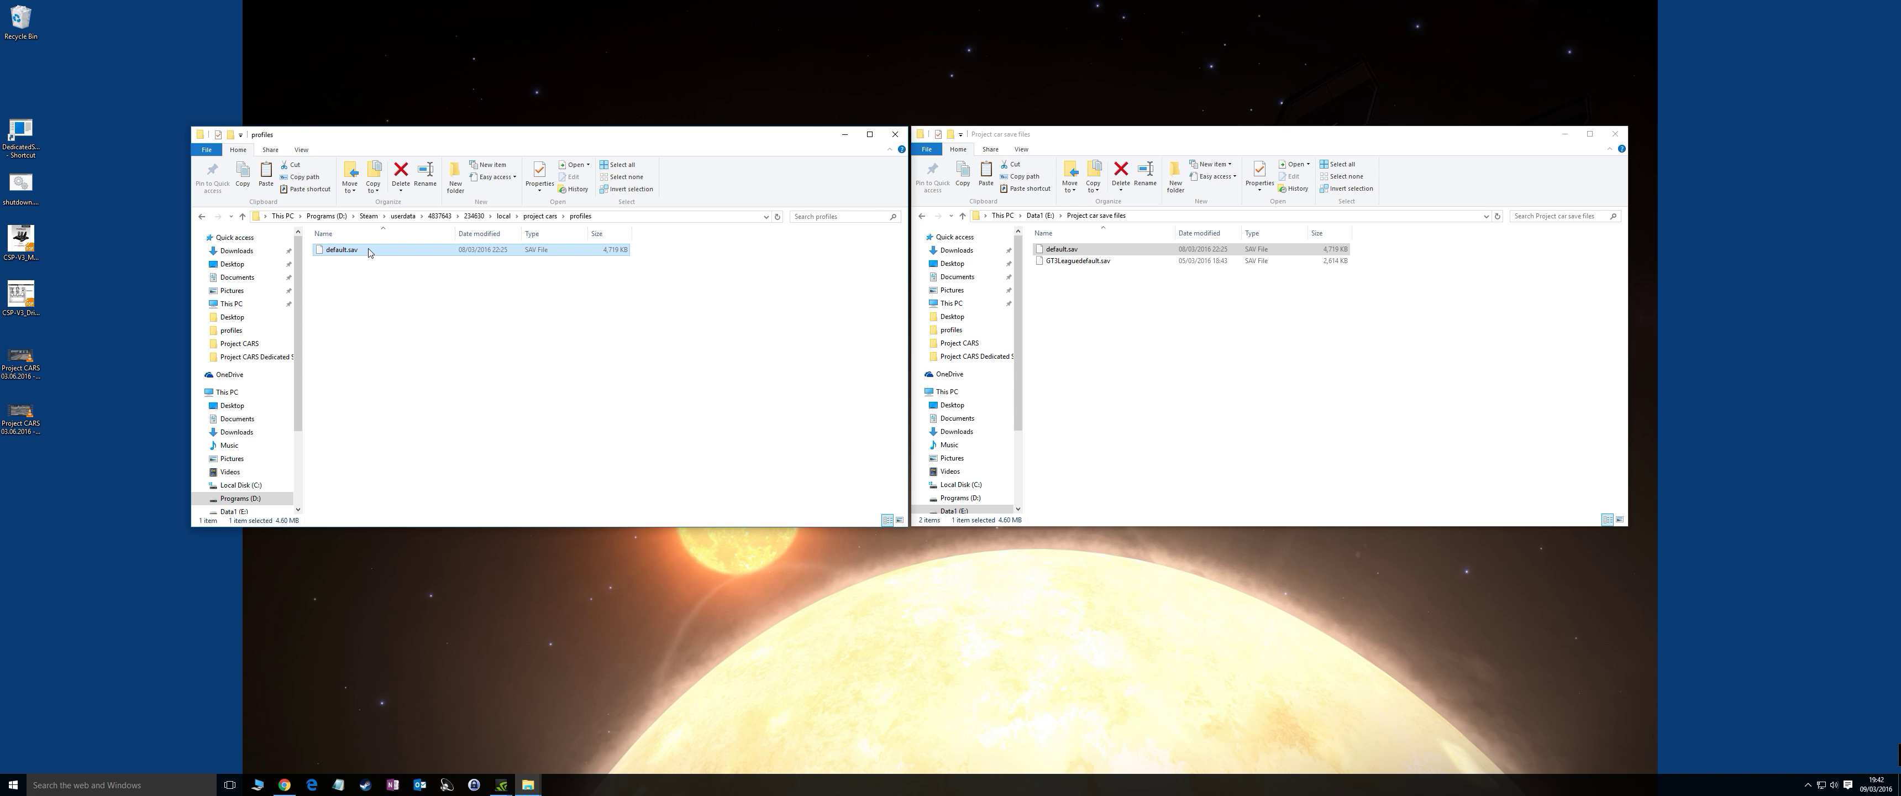